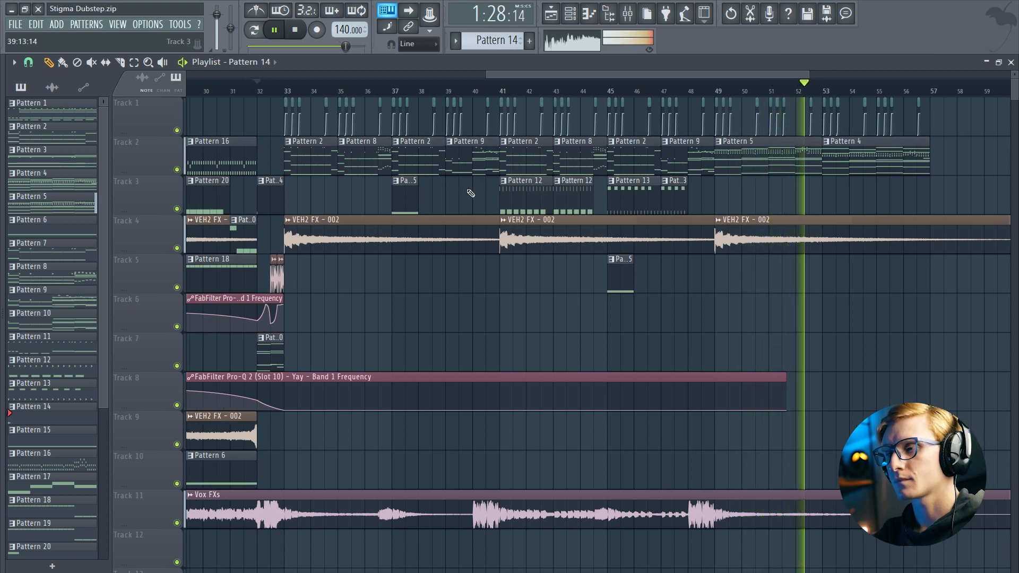
Step: Show Pattern 2 in the channel rack, widen the rack to reveal the whole pattern, and stop playback
{"action": "key", "text": "F6"}
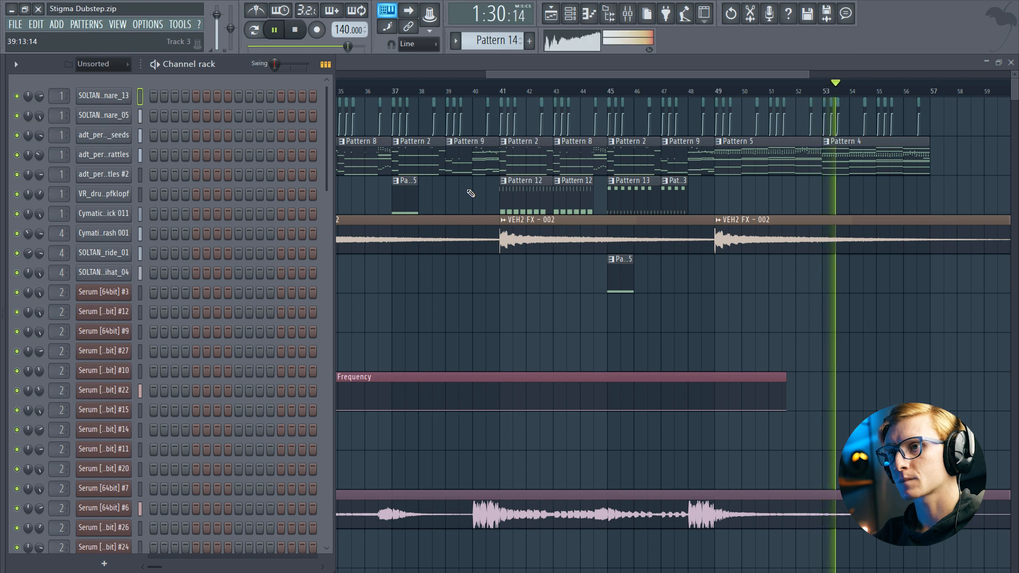
{"action": "key", "text": "F6"}
{"action": "double_click", "coordinate": [318, 152]}
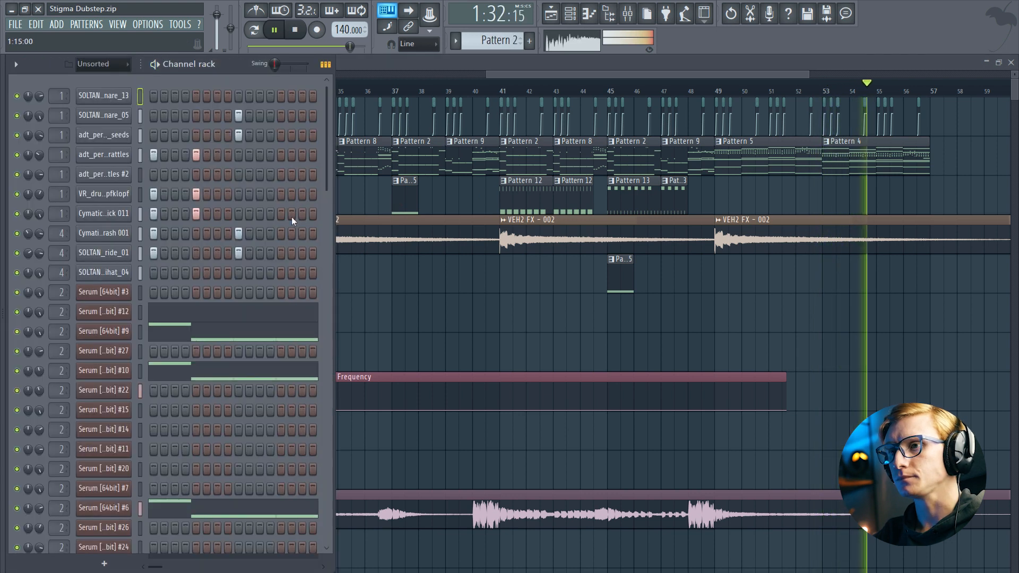
{"action": "left_click_drag", "start_coordinate": [336, 262], "coordinate": [758, 288]}
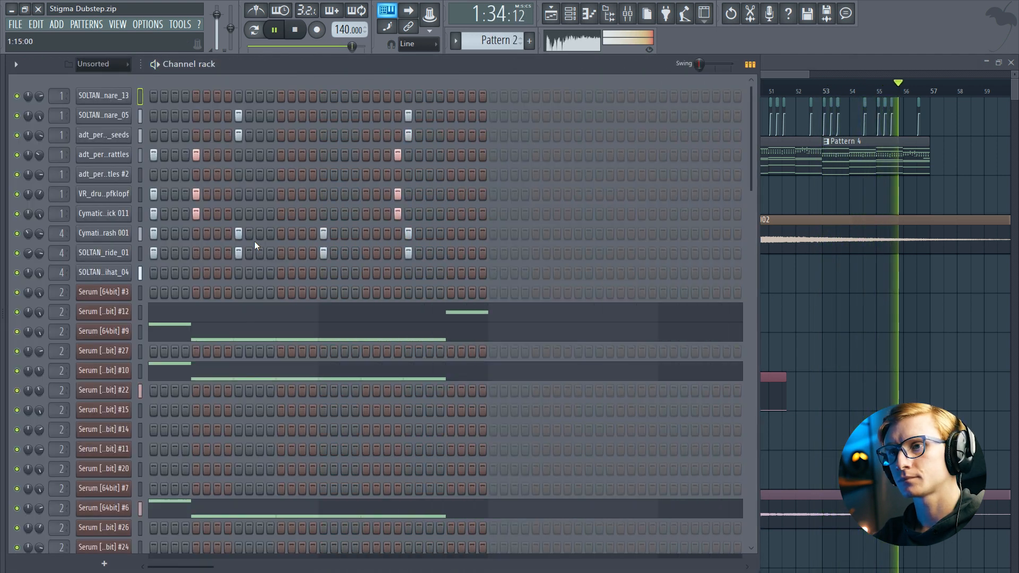
{"action": "scroll", "coordinate": [159, 291], "scroll_direction": "down", "scroll_amount": 3}
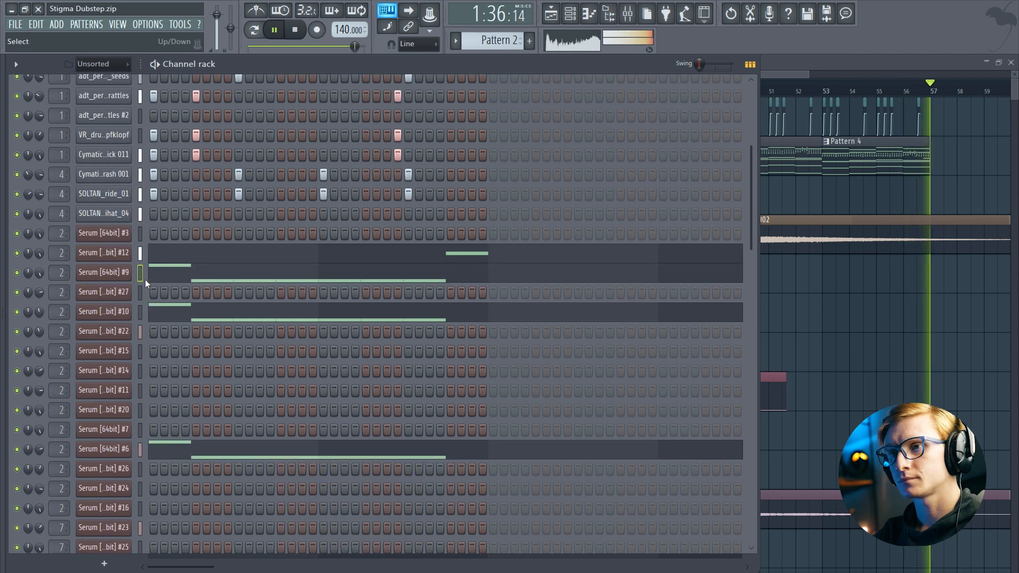
{"action": "key", "text": "space"}
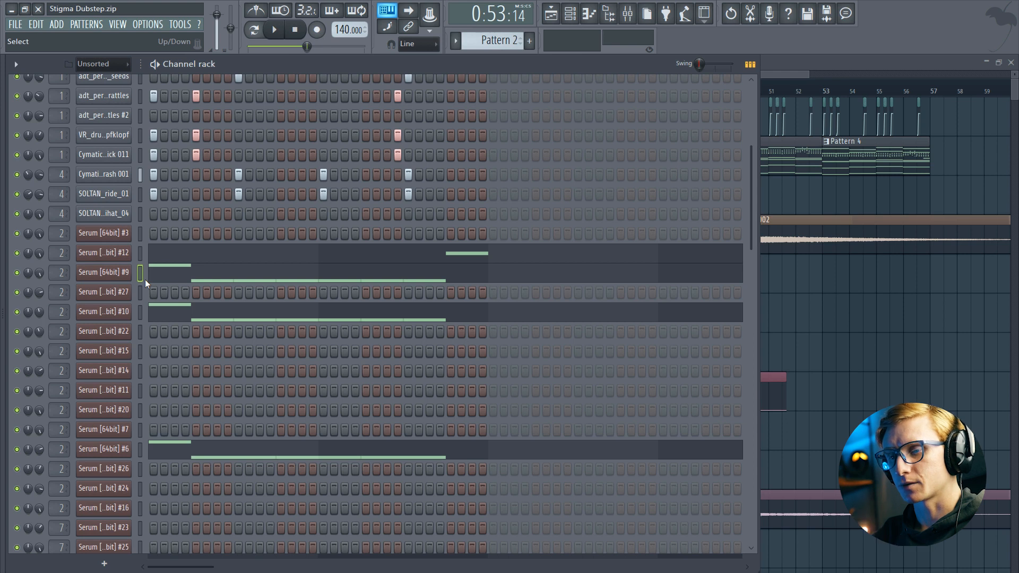
Step: Solo the Serum [64bit] #9 channel, open its synth window, and play the pattern to audition the sound
{"action": "right_click", "coordinate": [18, 274]}
{"action": "left_click", "coordinate": [31, 279]}
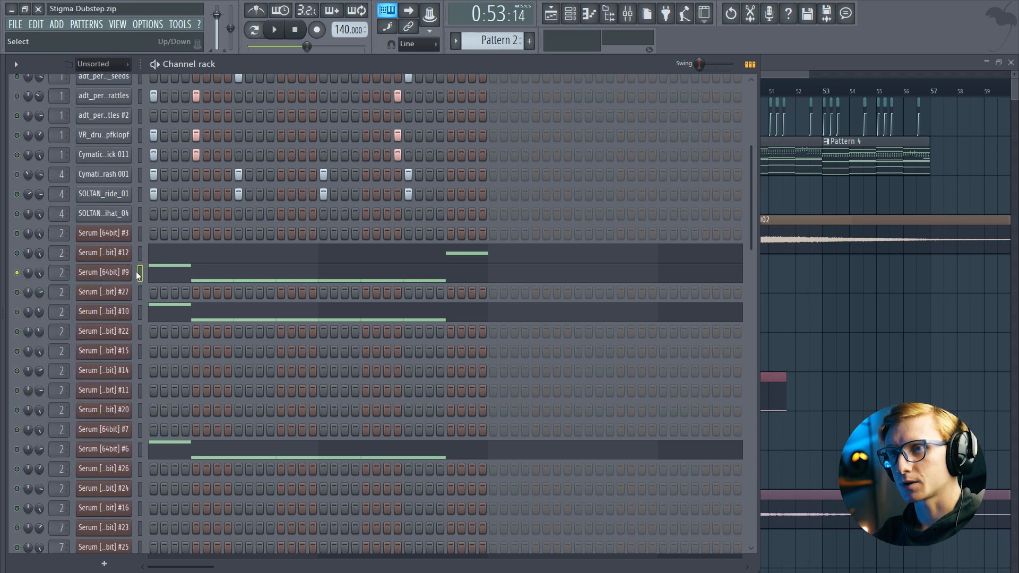
{"action": "left_click", "coordinate": [130, 274]}
{"action": "left_click", "coordinate": [121, 333]}
{"action": "key", "text": "space"}
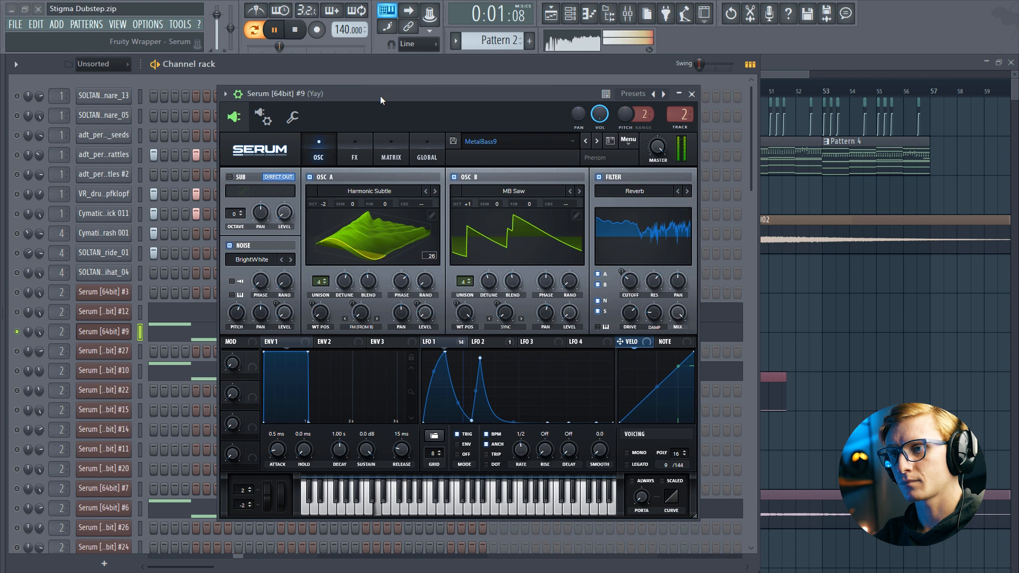
{"action": "left_click_drag", "start_coordinate": [381, 94], "coordinate": [359, 90]}
{"action": "key", "text": "space"}
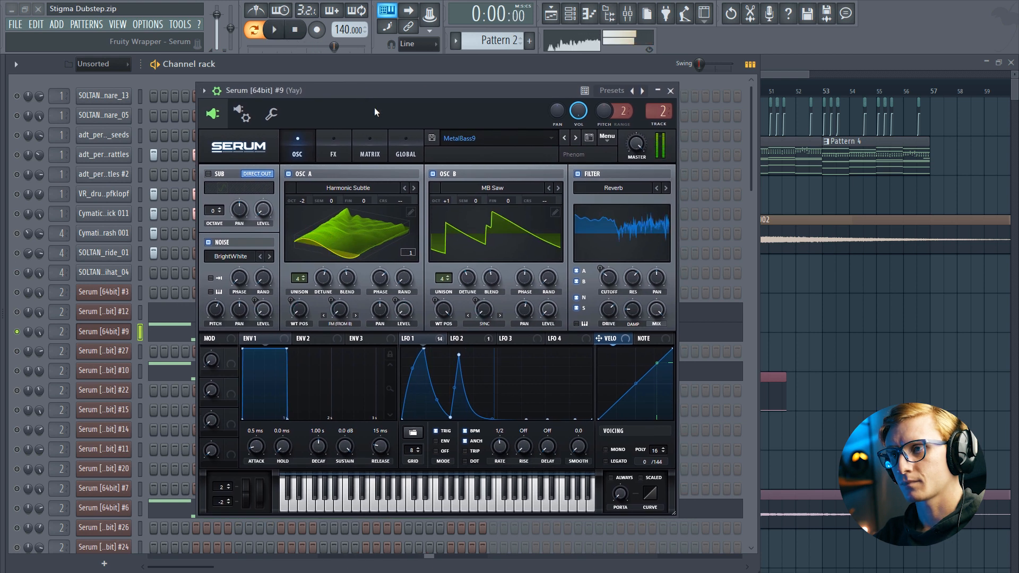
Step: Initialise the Serum preset, then load the Harmonic Subtle wavetable into oscillator A and set its octave to -2
{"action": "left_click", "coordinate": [607, 138]}
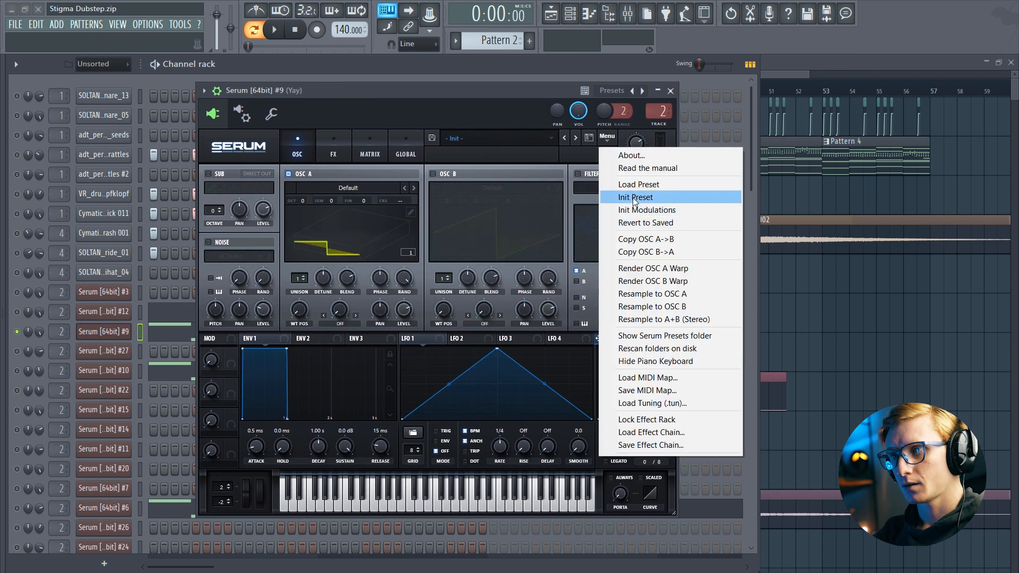
{"action": "left_click", "coordinate": [635, 198]}
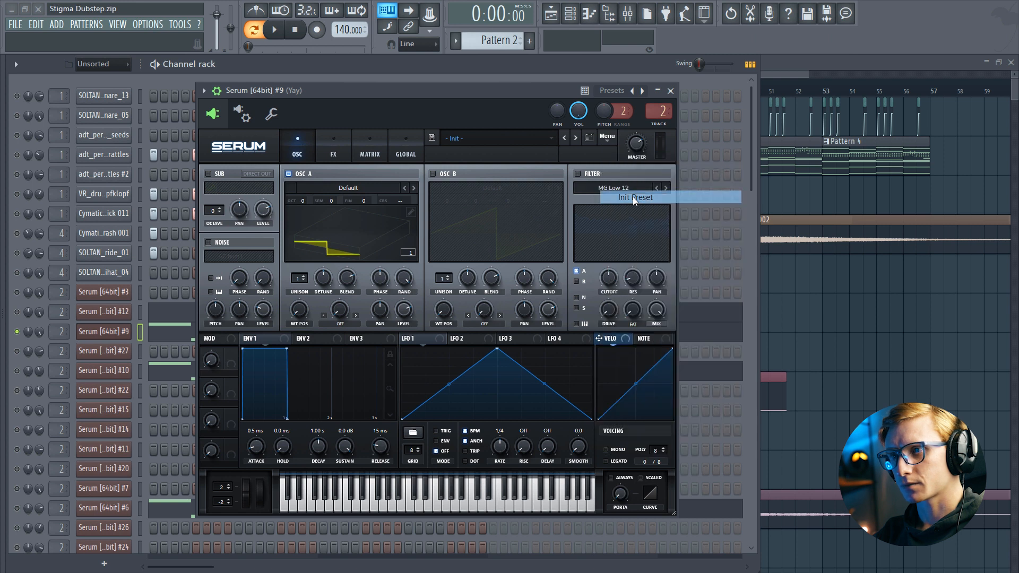
{"action": "left_click", "coordinate": [361, 197]}
{"action": "mouse_move", "coordinate": [351, 214]}
{"action": "left_click", "coordinate": [416, 540]}
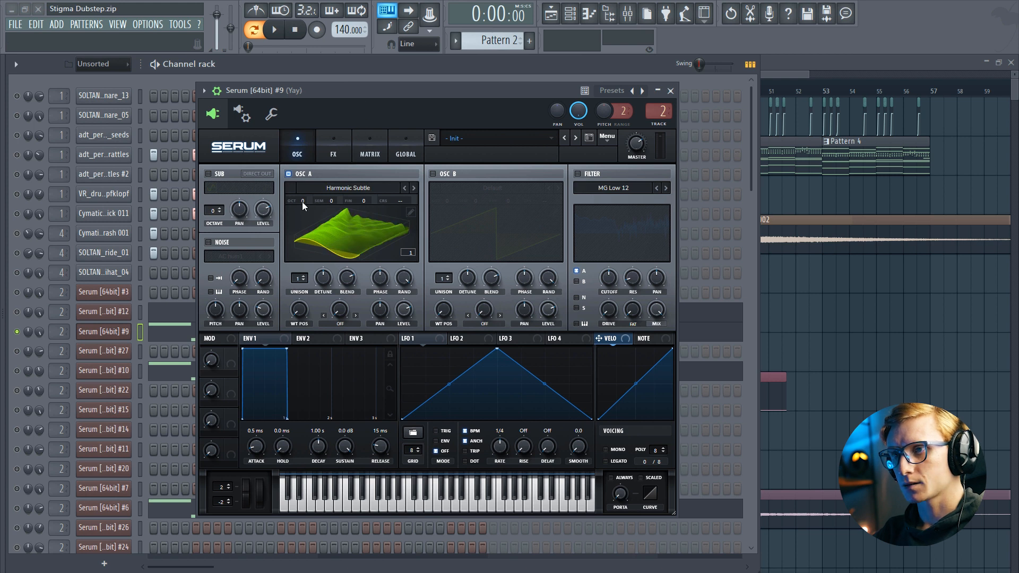
{"action": "left_click_drag", "start_coordinate": [304, 216], "coordinate": [304, 233]}
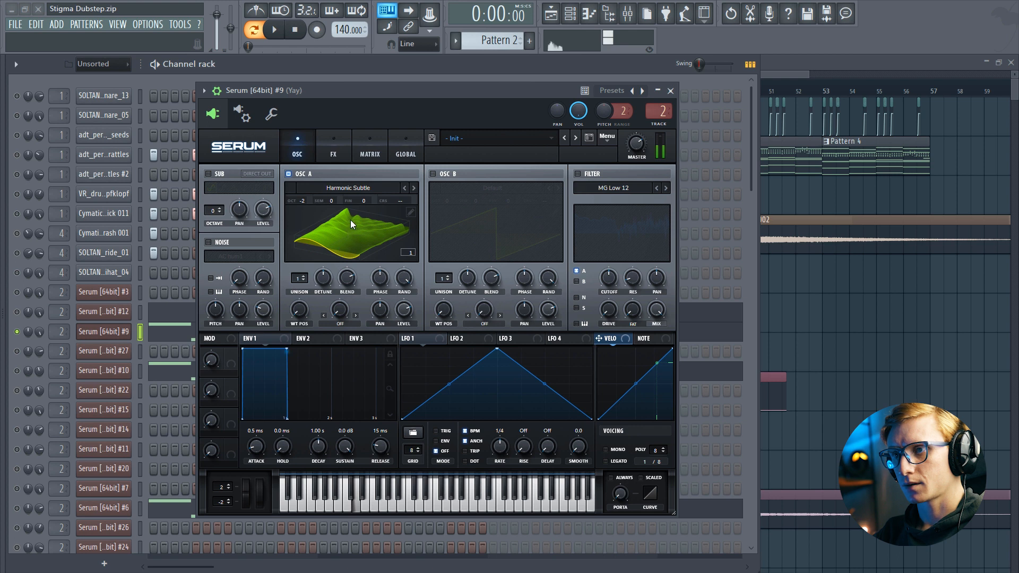
Step: Set oscillator A's warp mode to FM (from B) and its level to 0%
{"action": "left_click", "coordinate": [324, 316]}
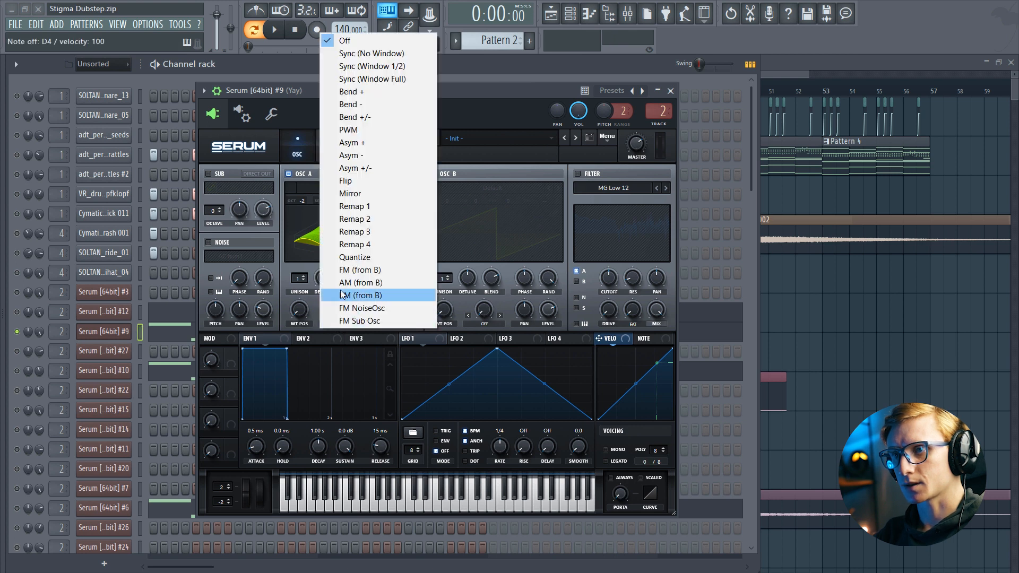
{"action": "left_click", "coordinate": [348, 268]}
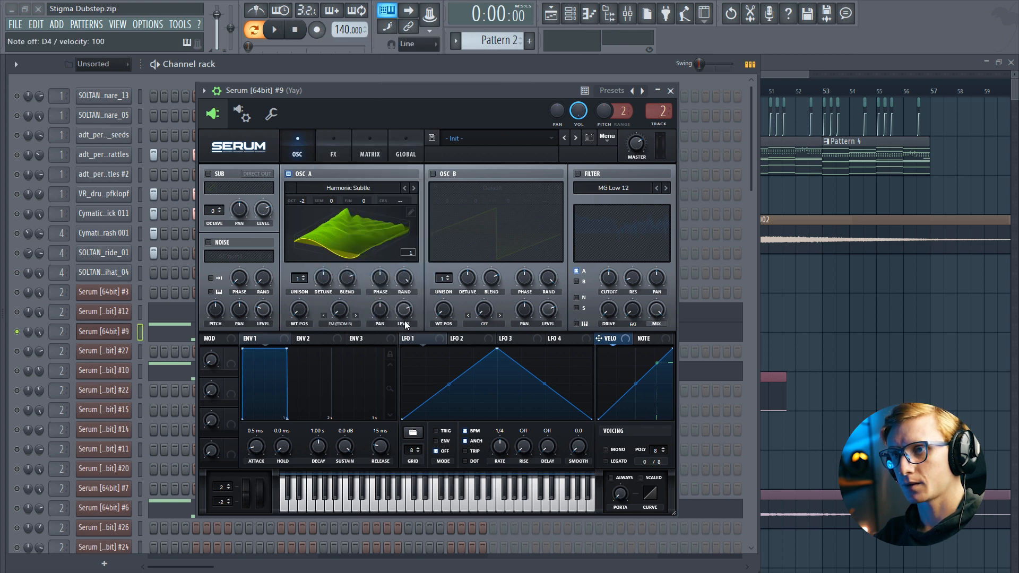
{"action": "left_click_drag", "start_coordinate": [409, 310], "coordinate": [410, 332]}
{"action": "left_click_drag", "start_coordinate": [414, 419], "coordinate": [414, 418]}
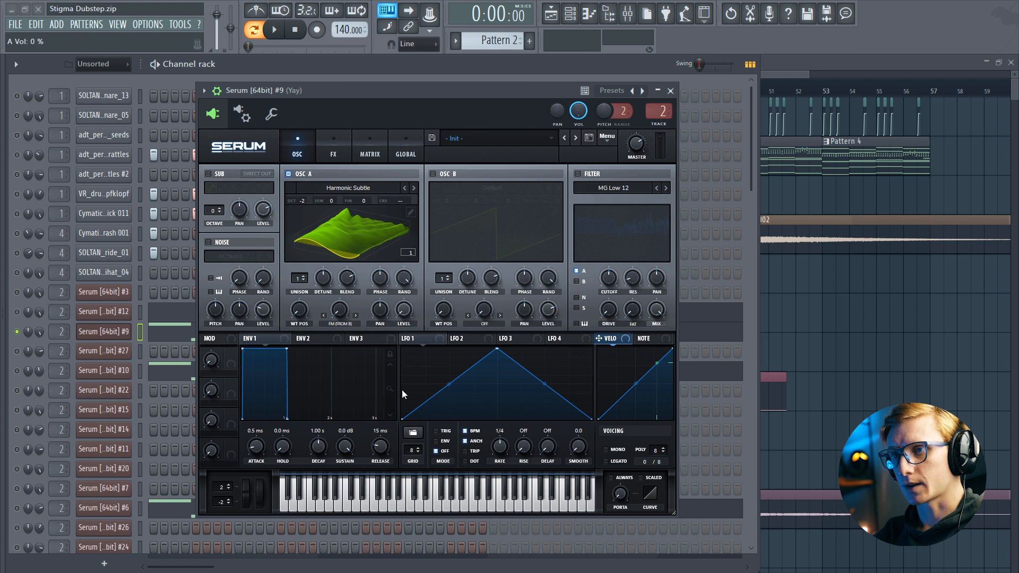
Step: Enable oscillator B with the Analog wavetable MB Saw, at octave +1 and wavetable position 256
{"action": "left_click", "coordinate": [433, 174]}
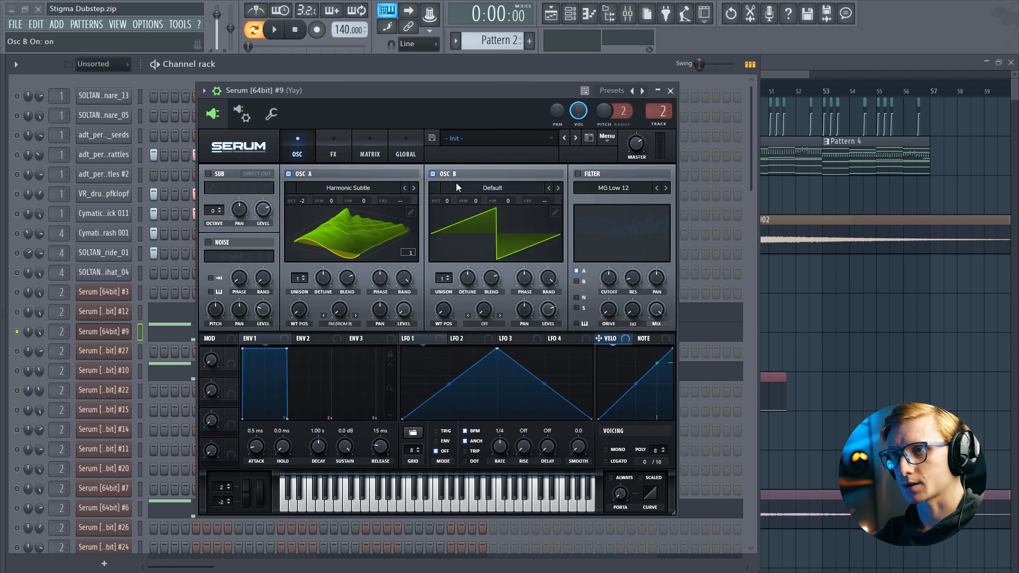
{"action": "left_click", "coordinate": [487, 188]}
{"action": "mouse_move", "coordinate": [502, 205]}
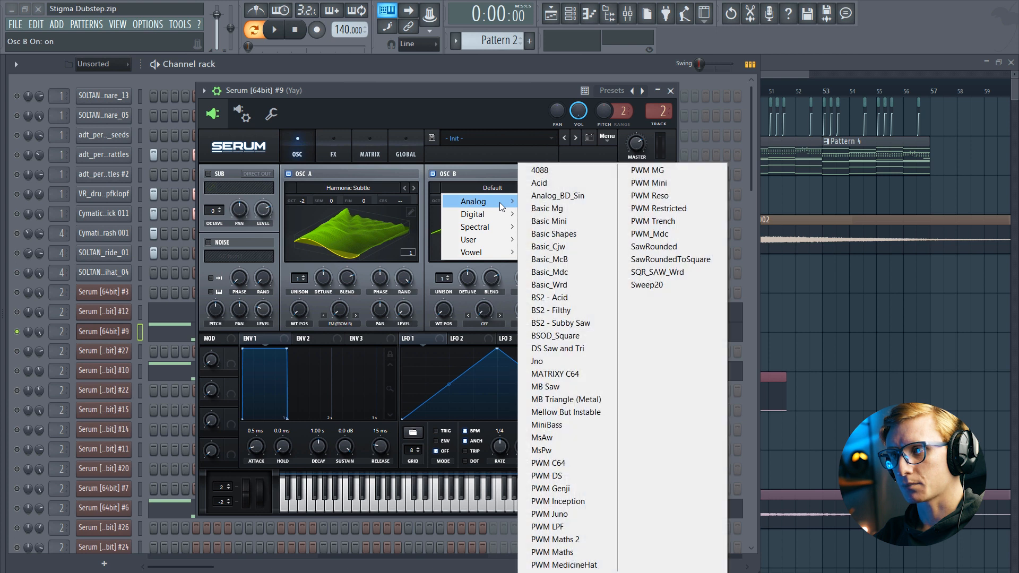
{"action": "left_click", "coordinate": [561, 386]}
{"action": "left_click_drag", "start_coordinate": [447, 206], "coordinate": [451, 194]}
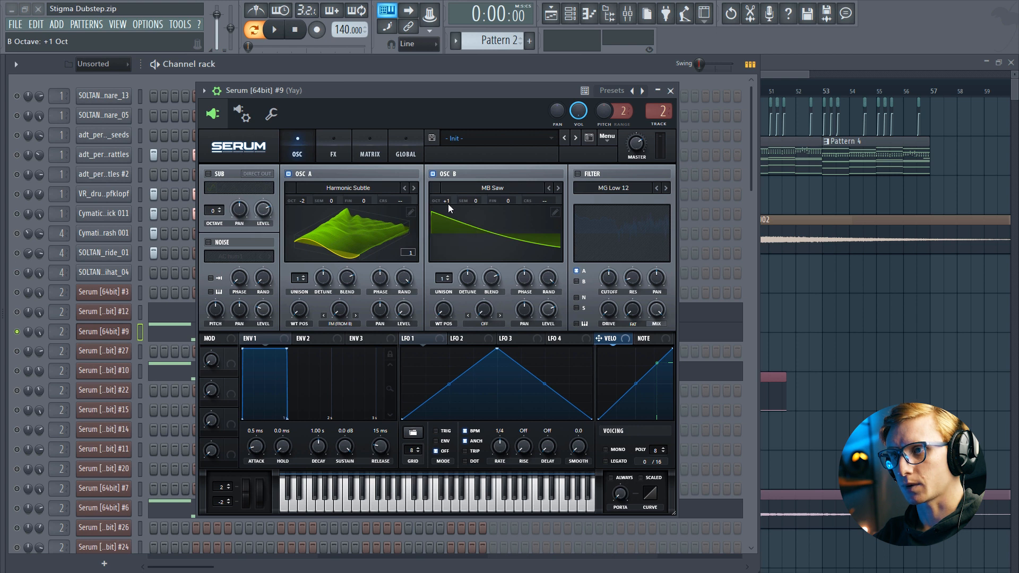
{"action": "left_click_drag", "start_coordinate": [440, 312], "coordinate": [463, 177]}
Step: Set oscillator B's warp mode to Sync (No Window) and turn its level down
{"action": "left_click", "coordinate": [488, 318]}
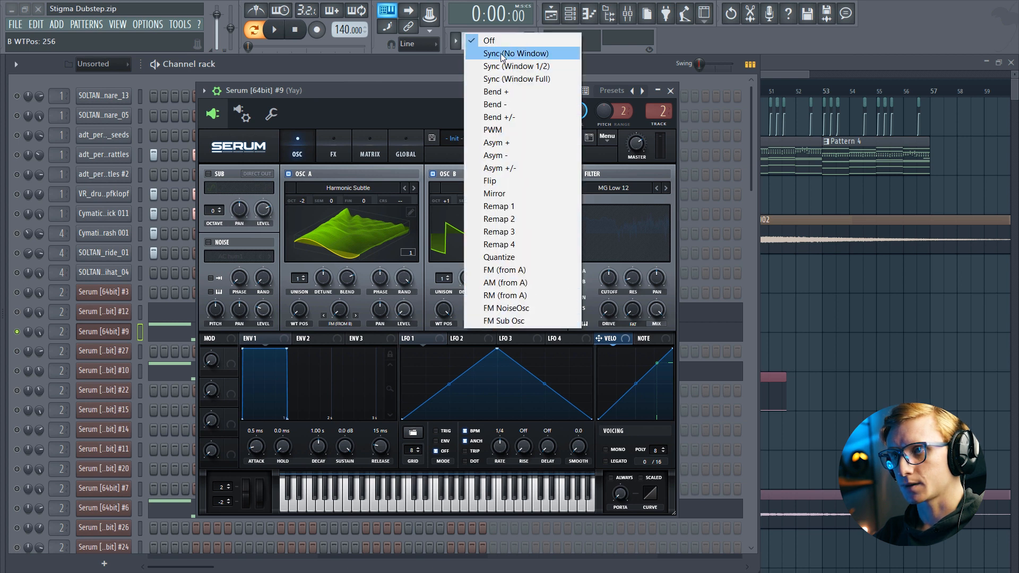
{"action": "left_click", "coordinate": [501, 54]}
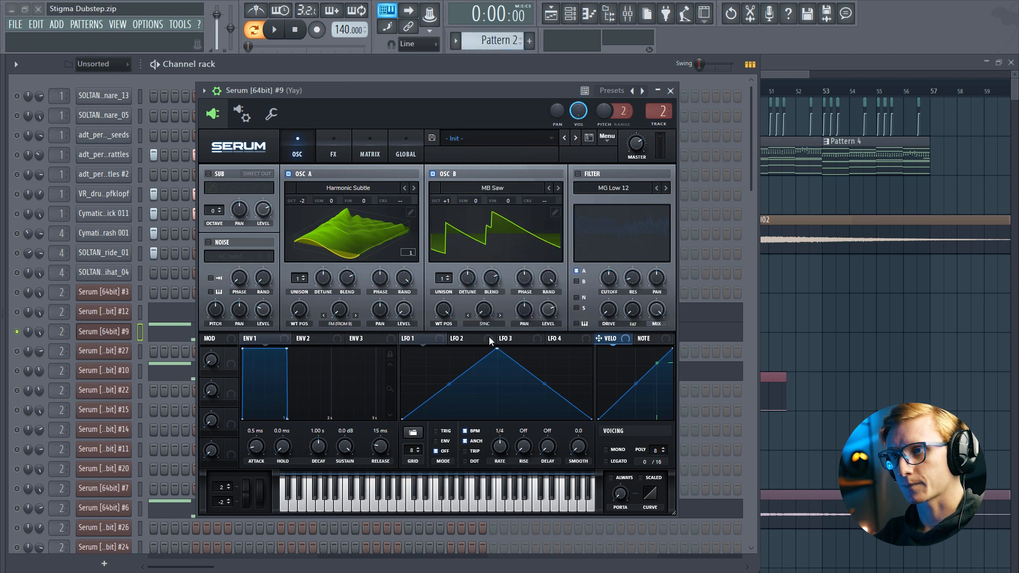
{"action": "left_click_drag", "start_coordinate": [548, 310], "coordinate": [548, 310]}
{"action": "left_click_drag", "start_coordinate": [544, 425], "coordinate": [544, 425]}
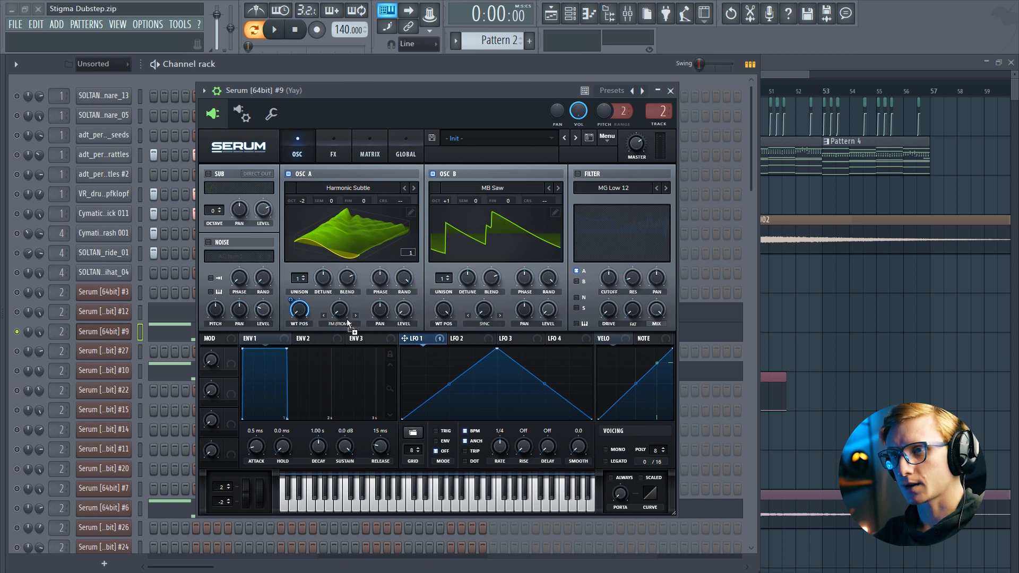
Step: Assign LFO 1 to oscillator A's wavetable position, FM amount and level and to oscillator B's sync amount, and adjust the modulation amounts
{"action": "left_click_drag", "start_coordinate": [339, 311], "coordinate": [334, 331]}
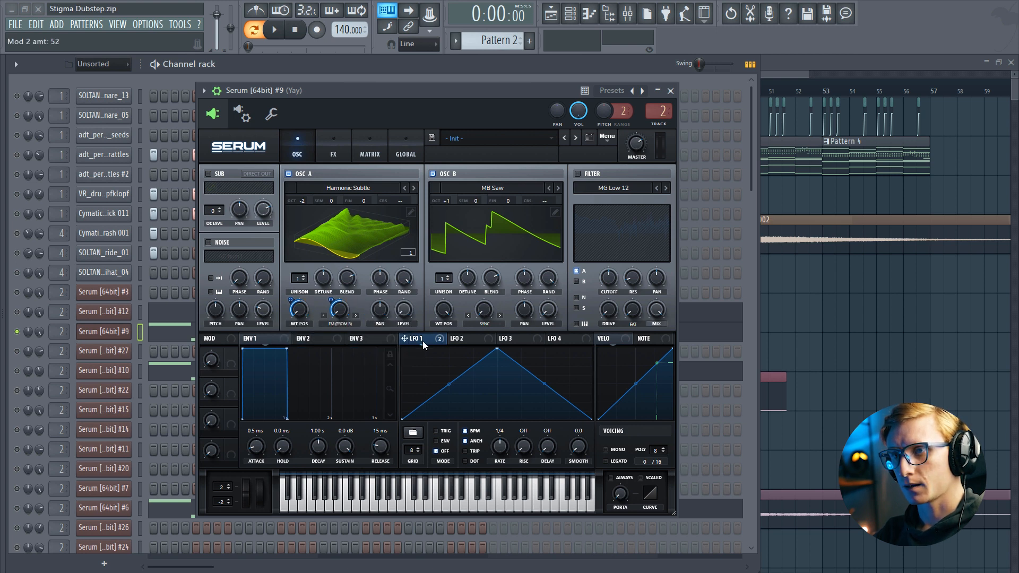
{"action": "left_click", "coordinate": [396, 298]}
{"action": "mouse_move", "coordinate": [474, 302]}
{"action": "left_mouse_down"}
{"action": "mouse_move", "coordinate": [464, 334]}
{"action": "mouse_move", "coordinate": [476, 313]}
{"action": "left_mouse_up"}
{"action": "mouse_move", "coordinate": [474, 305]}
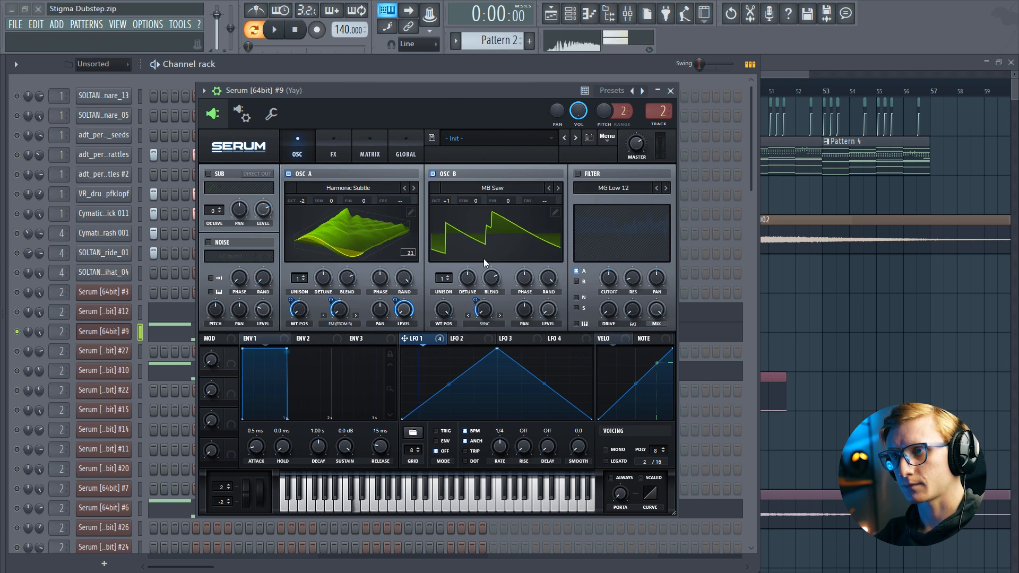
Step: Set the unison of both oscillators A and B to 4 voices
{"action": "left_click", "coordinate": [301, 282]}
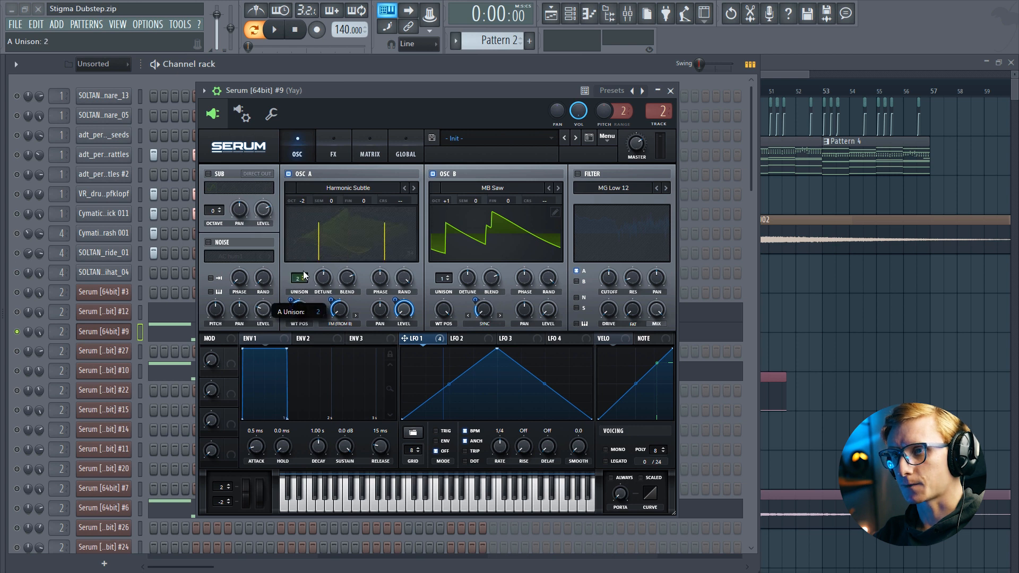
{"action": "left_click_drag", "start_coordinate": [307, 266], "coordinate": [308, 260]}
{"action": "left_click_drag", "start_coordinate": [450, 284], "coordinate": [453, 259]}
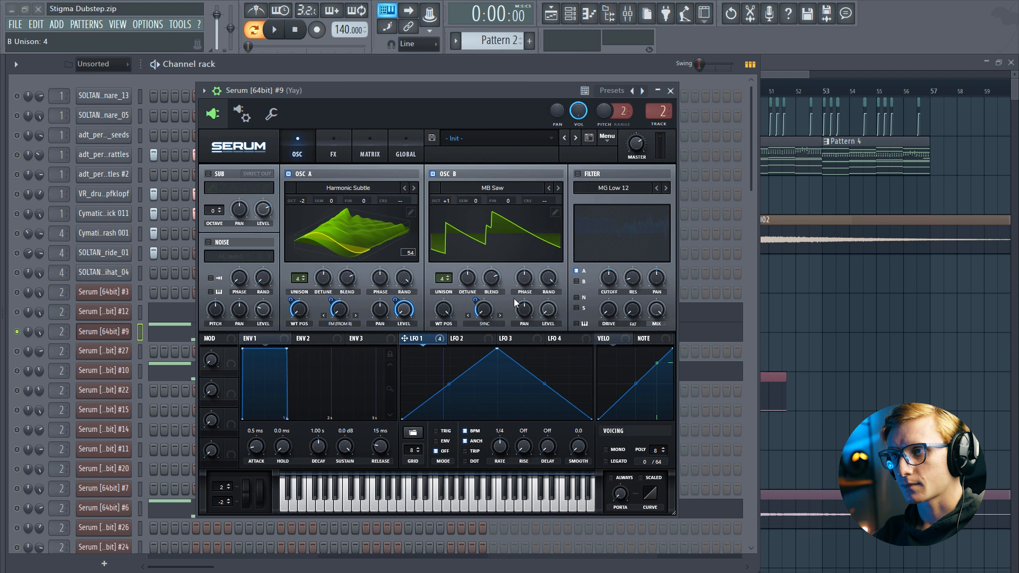
Step: Enable the filter with the Misc type Reverb, and route oscillator B and the noise oscillator through it along with oscillator A
{"action": "left_click", "coordinate": [578, 174]}
{"action": "left_click", "coordinate": [613, 187]}
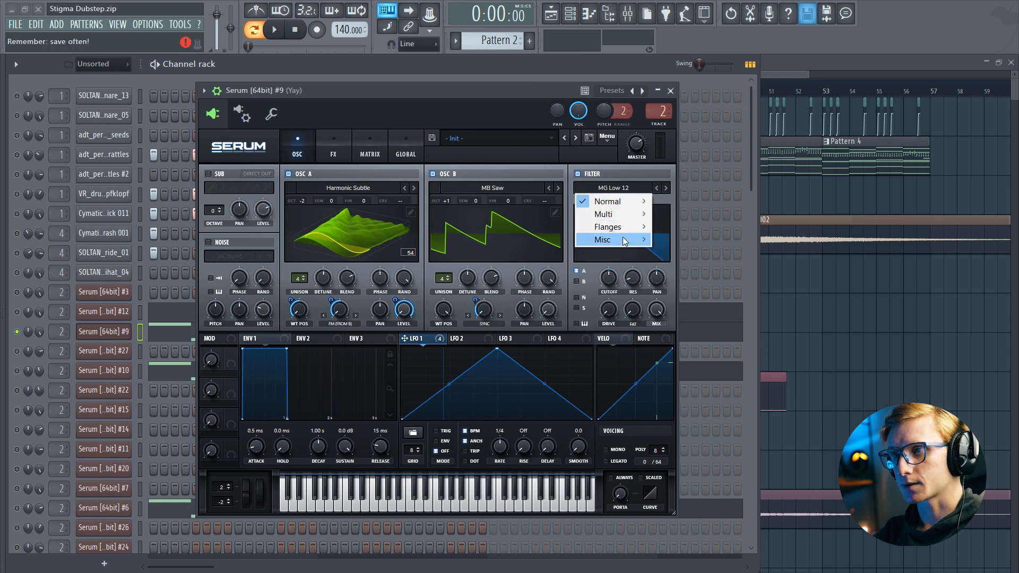
{"action": "mouse_move", "coordinate": [627, 241]}
{"action": "left_click", "coordinate": [685, 374]}
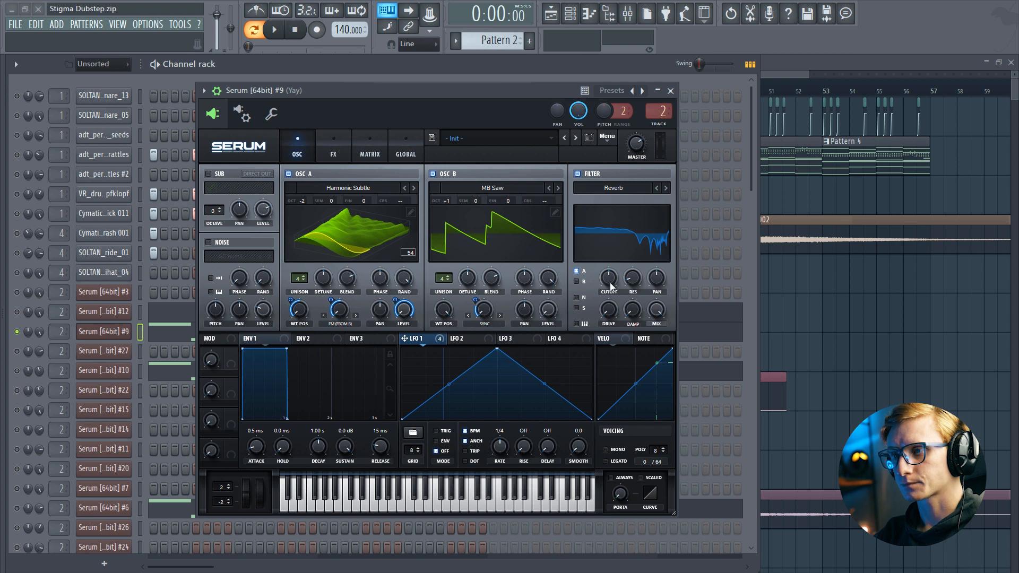
{"action": "left_click", "coordinate": [577, 281]}
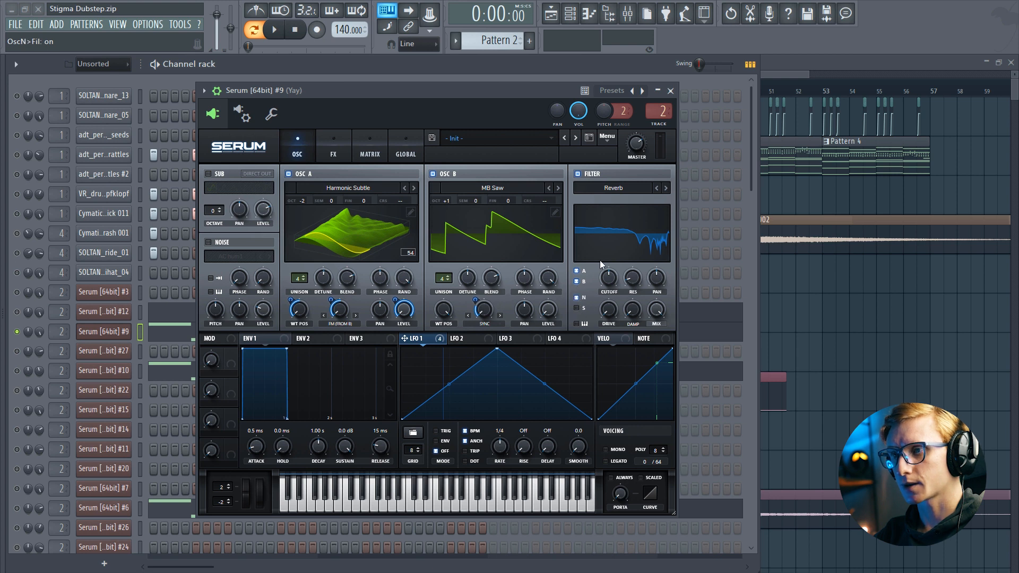
{"action": "mouse_move", "coordinate": [611, 281]}
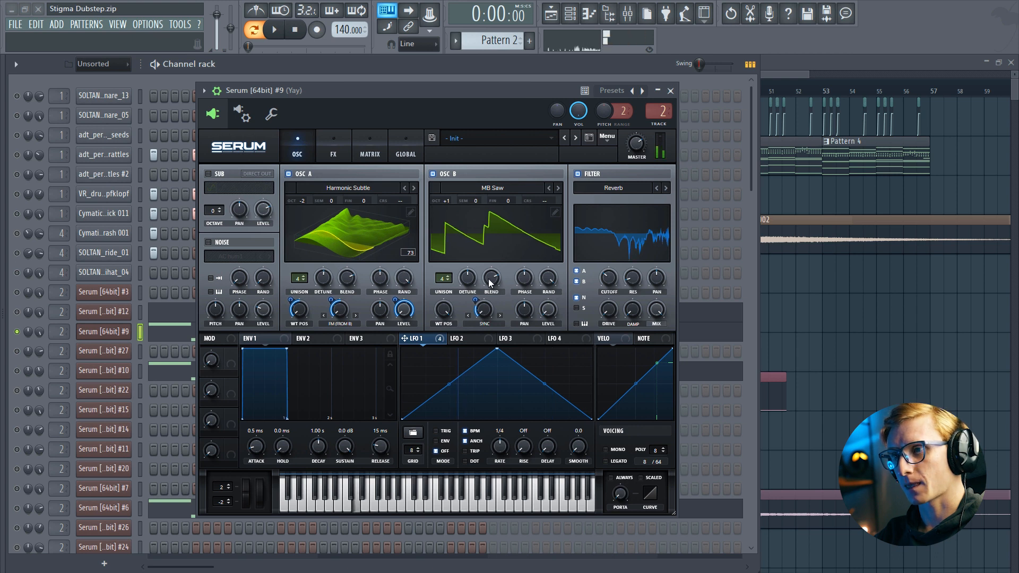
Step: Reshape LFO 1 into two sharp peaks with curved slopes in the first half of the cycle, using Trig mode and a 1/2 rate
{"action": "left_click_drag", "start_coordinate": [497, 348], "coordinate": [496, 455]}
{"action": "double_click", "coordinate": [446, 361]}
{"action": "double_click", "coordinate": [460, 416]}
{"action": "double_click", "coordinate": [496, 371]}
{"action": "left_click", "coordinate": [436, 431]}
{"action": "left_click_drag", "start_coordinate": [415, 354], "coordinate": [420, 354]}
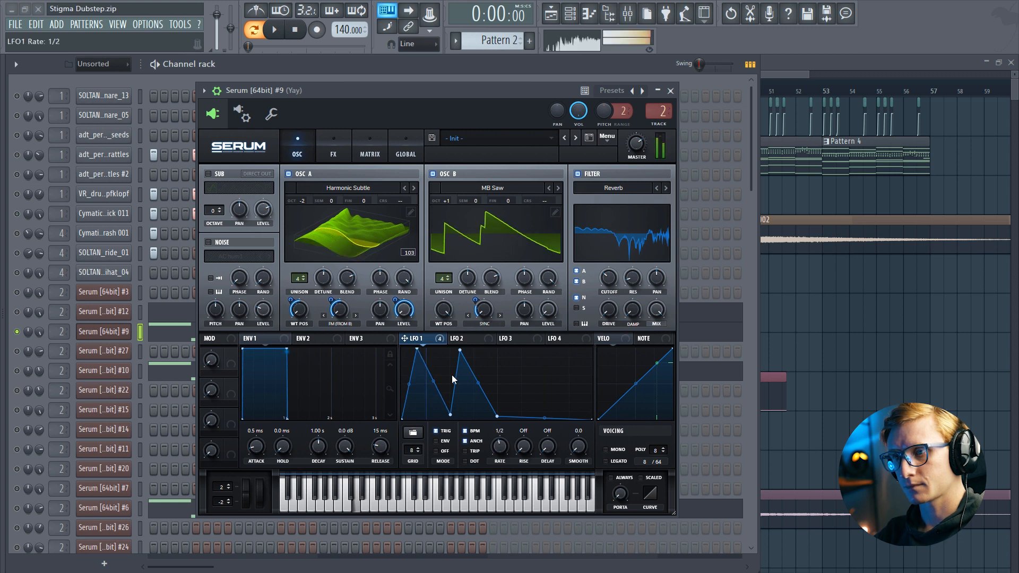
{"action": "left_click_drag", "start_coordinate": [478, 383], "coordinate": [479, 409]}
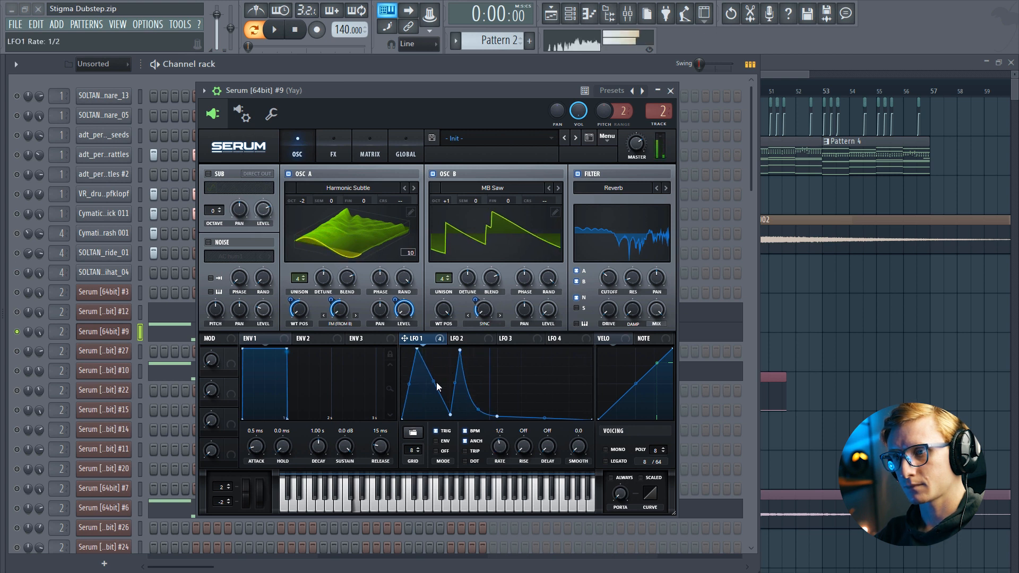
{"action": "left_click_drag", "start_coordinate": [409, 384], "coordinate": [497, 420]}
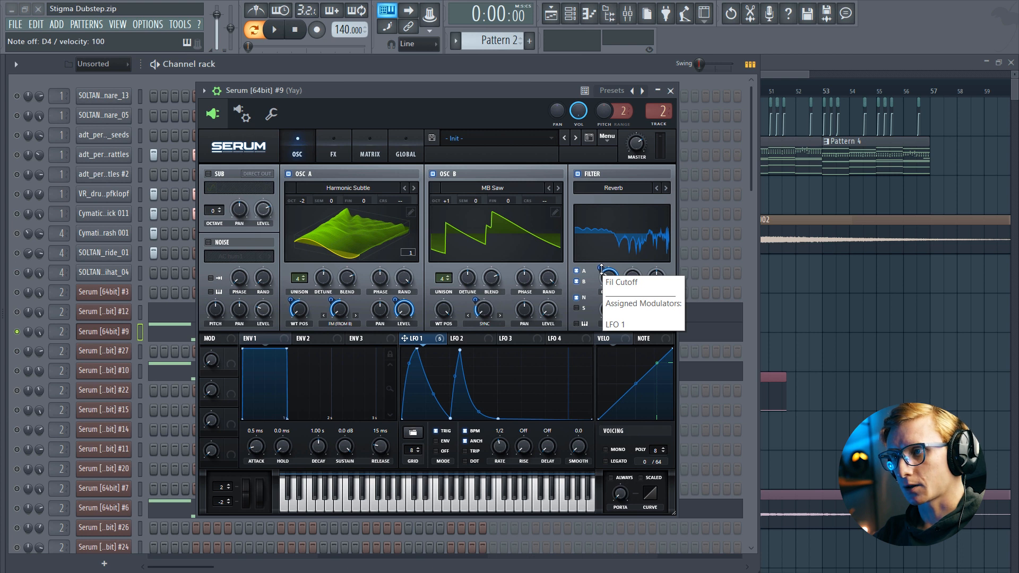
Step: Adjust LFO 1's modulation amount on the filter cutoff, set the filter resonance to 65%, and raise its drive
{"action": "left_click_drag", "start_coordinate": [601, 268], "coordinate": [607, 301]}
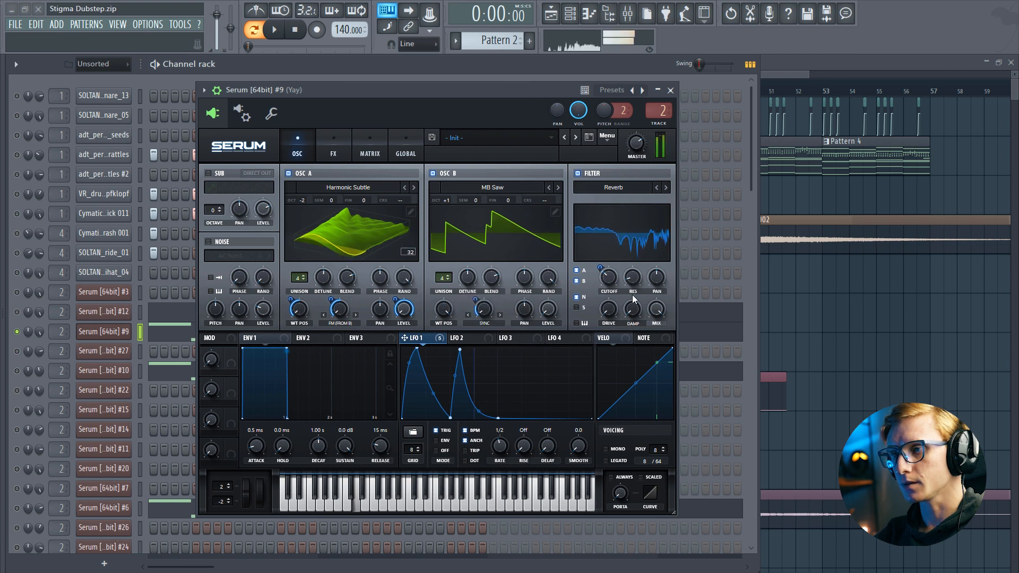
{"action": "left_click_drag", "start_coordinate": [633, 280], "coordinate": [632, 240]}
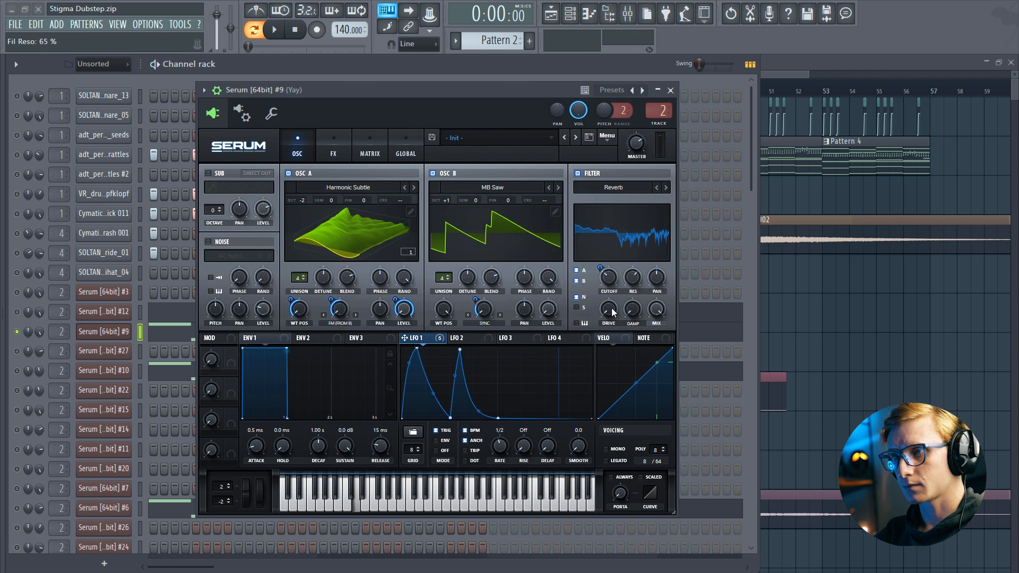
{"action": "left_click_drag", "start_coordinate": [613, 312], "coordinate": [613, 308]}
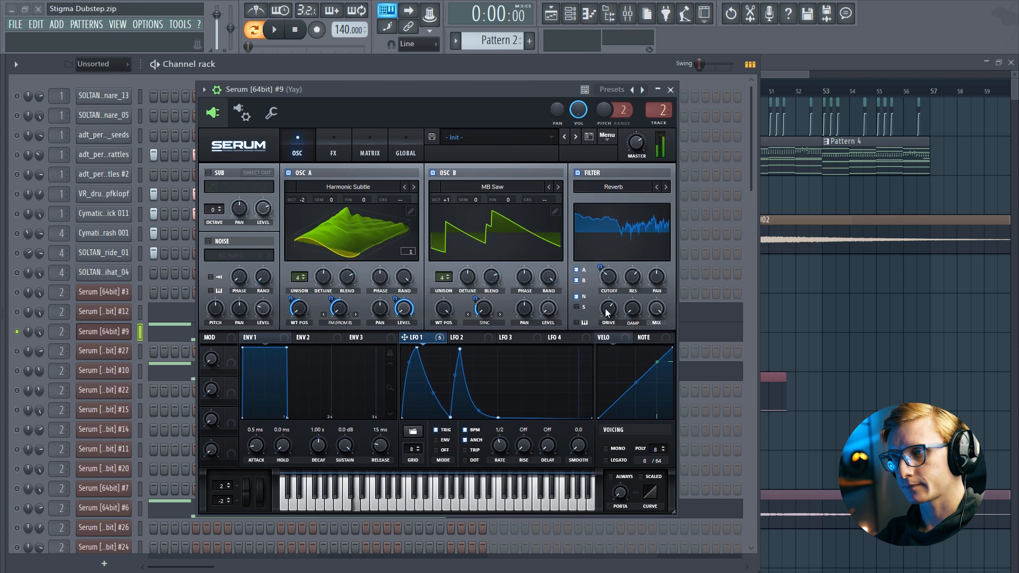
Step: Set LFO 1's modulation amount on the reverb filter's cutoff to -4
{"action": "mouse_move", "coordinate": [601, 272]}
{"action": "left_mouse_down"}
{"action": "mouse_move", "coordinate": [607, 257]}
{"action": "mouse_move", "coordinate": [612, 275]}
{"action": "mouse_move", "coordinate": [601, 265]}
{"action": "left_mouse_up"}
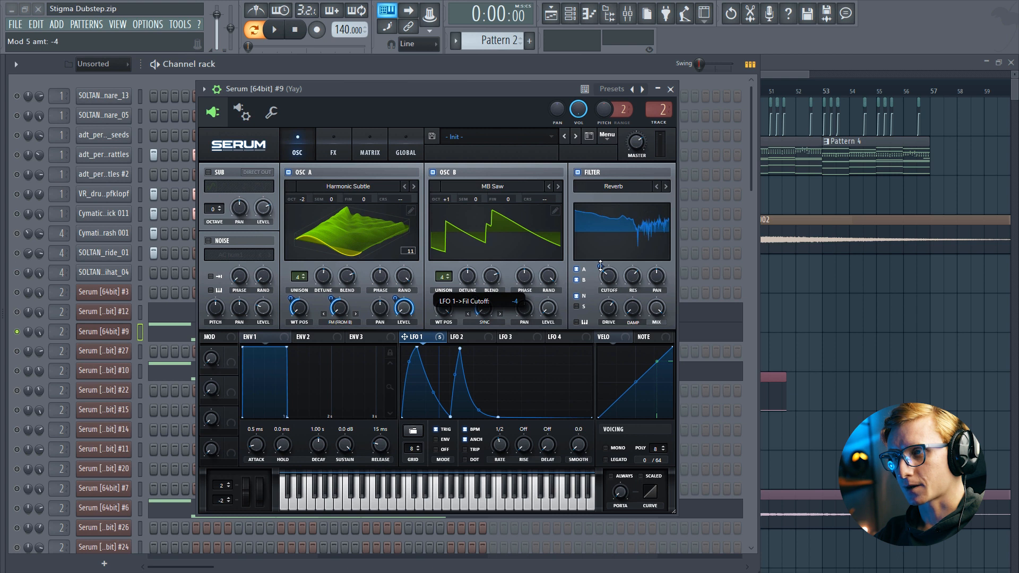
{"action": "left_click", "coordinate": [609, 278]}
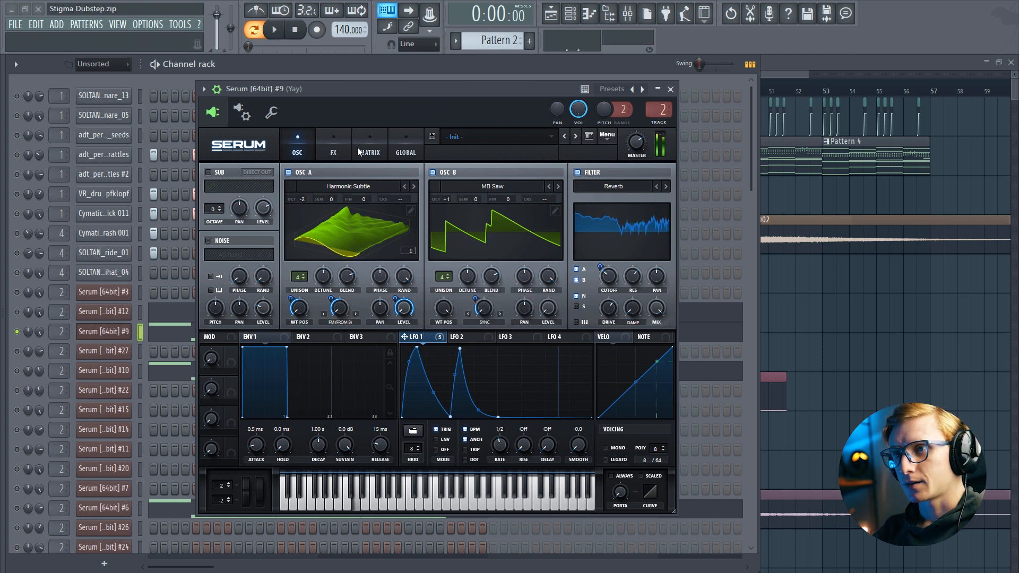
Step: Enable the distortion effect and modulate its drive with LFO 1 at an amount of 40, then audition the sound
{"action": "left_click", "coordinate": [344, 145]}
{"action": "left_click_drag", "start_coordinate": [349, 95], "coordinate": [349, 88]}
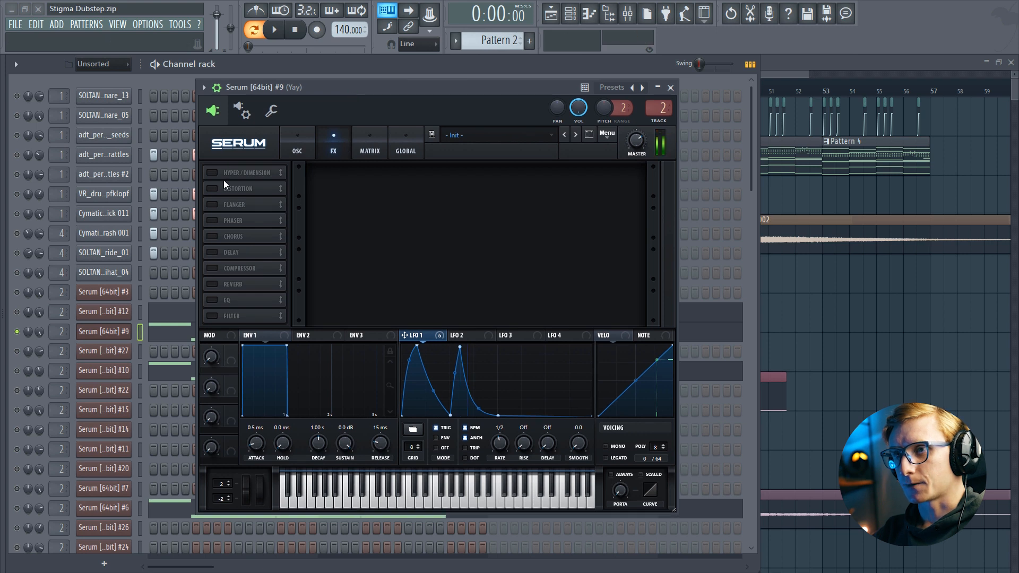
{"action": "left_click", "coordinate": [212, 189]}
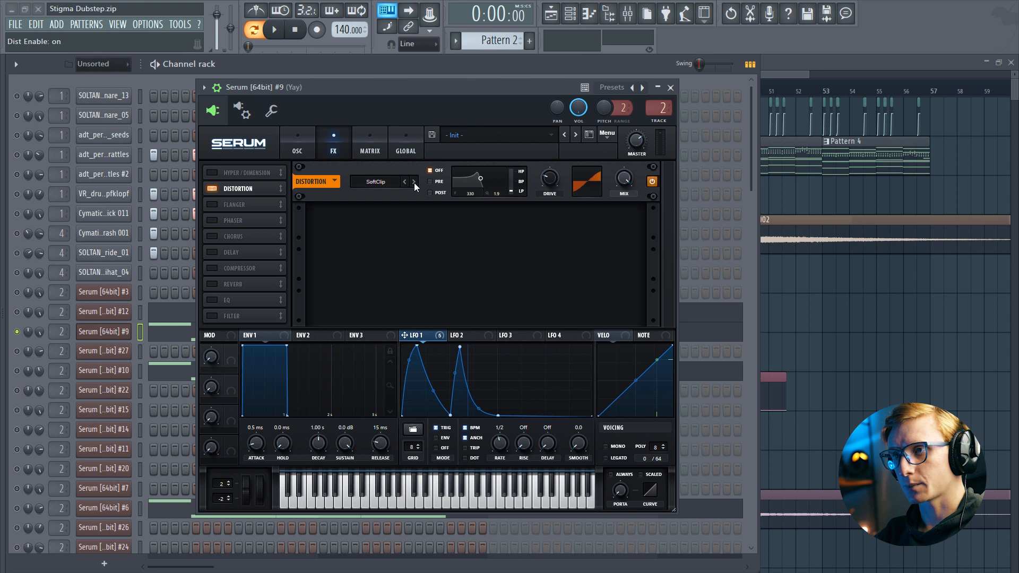
{"action": "left_click_drag", "start_coordinate": [551, 186], "coordinate": [550, 179]}
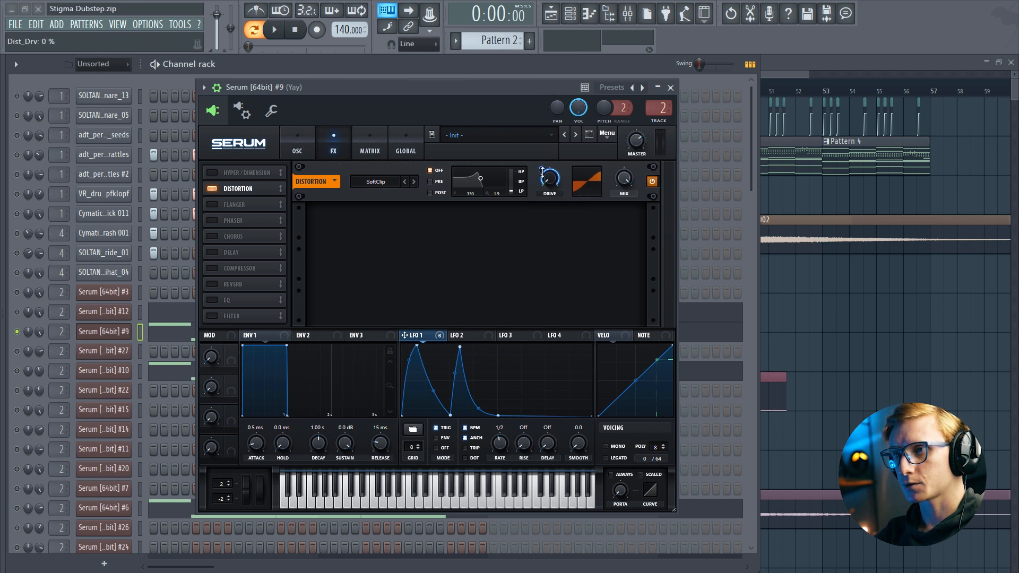
{"action": "left_click_drag", "start_coordinate": [542, 171], "coordinate": [542, 172]}
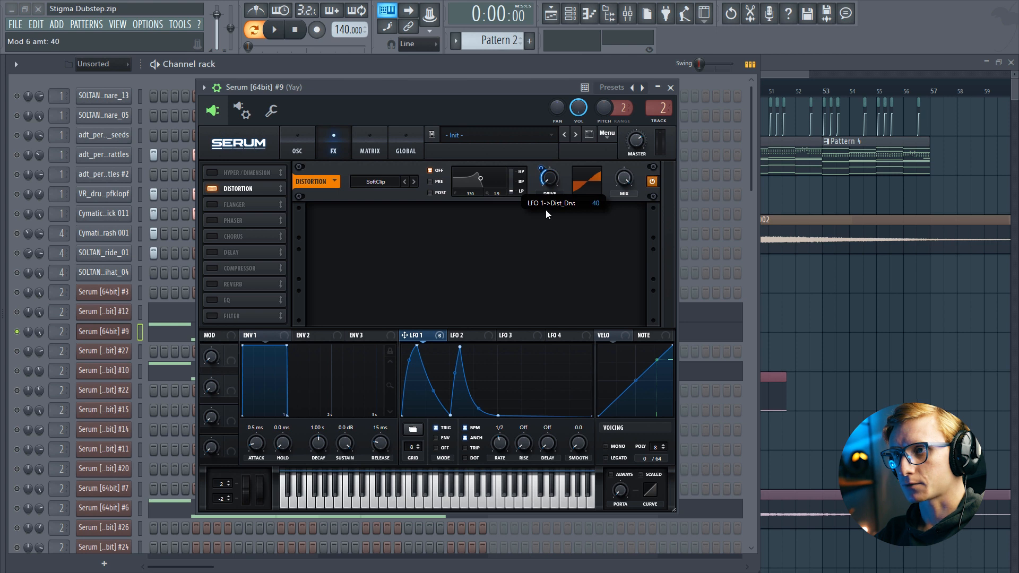
{"action": "key", "text": "x"}
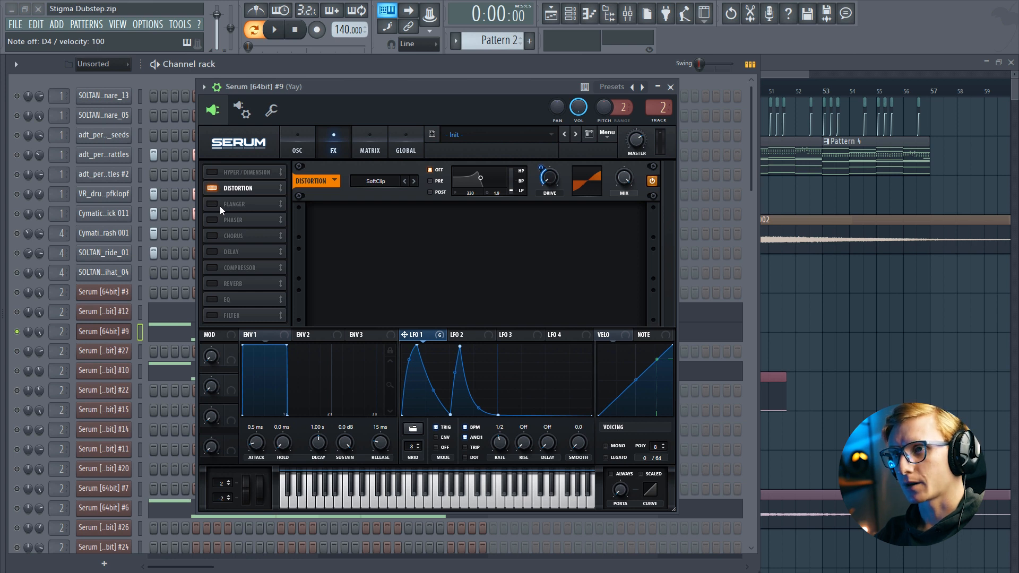
Step: Enable the EQ and make its low band a peak with 9.3 dB gain and LFO 1 on the frequency at 25
{"action": "left_click", "coordinate": [212, 300]}
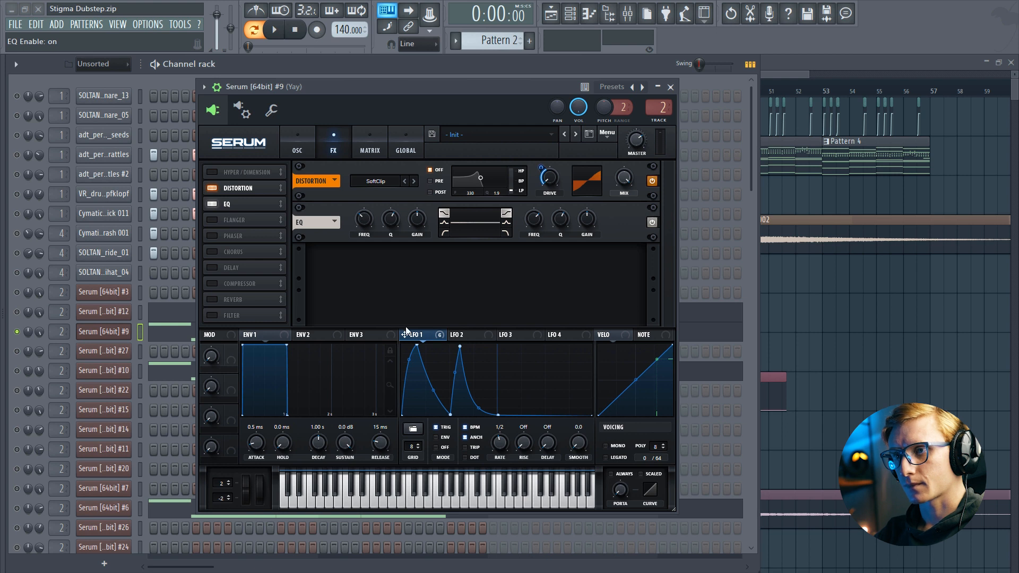
{"action": "left_click_drag", "start_coordinate": [370, 225], "coordinate": [357, 218]}
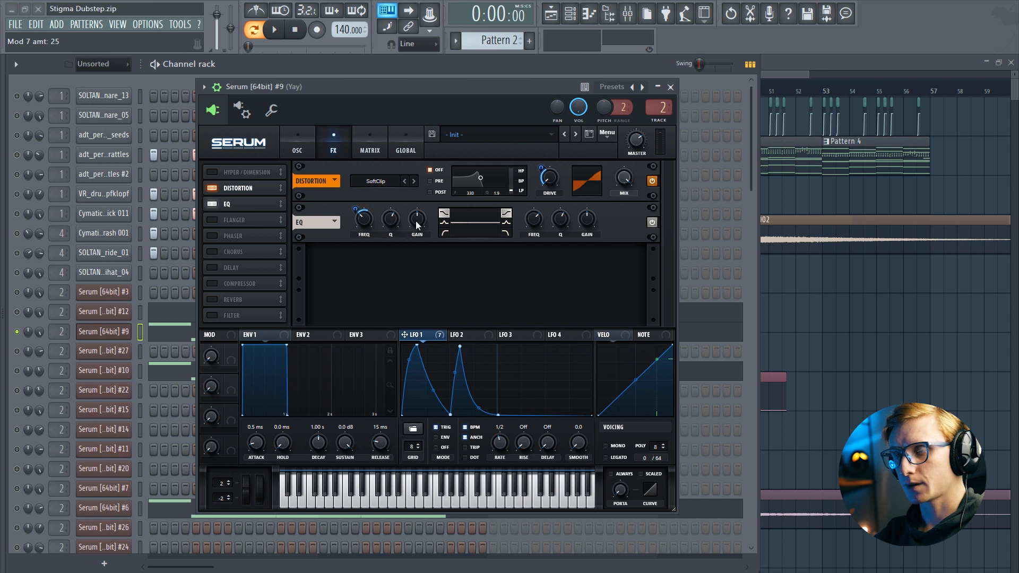
{"action": "left_click_drag", "start_coordinate": [420, 225], "coordinate": [429, 209]}
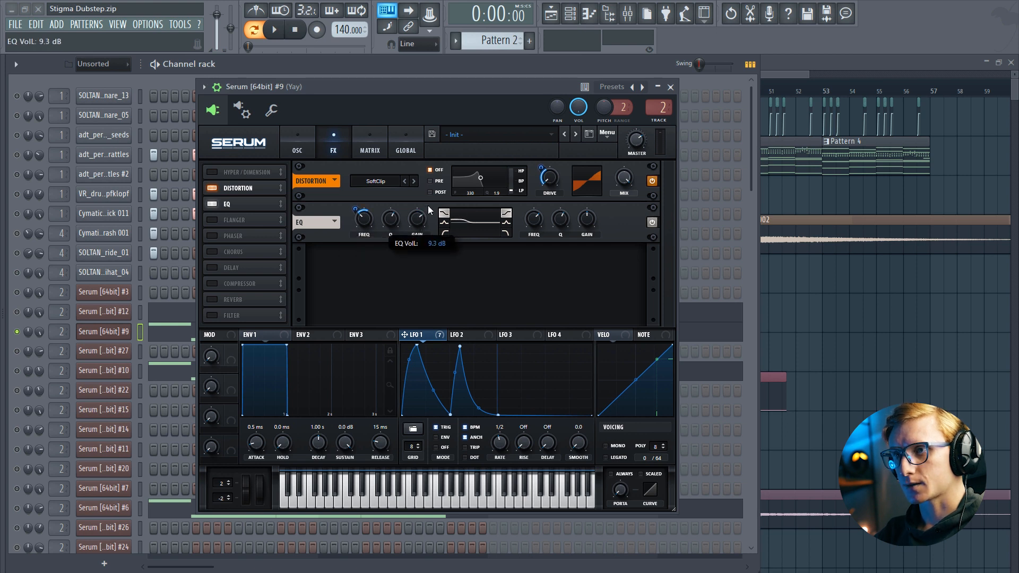
{"action": "left_click", "coordinate": [444, 224]}
Step: Make the EQ's high band a peak with -9.7 dB gain and LFO 1 on the frequency at -15
{"action": "left_click", "coordinate": [507, 223]}
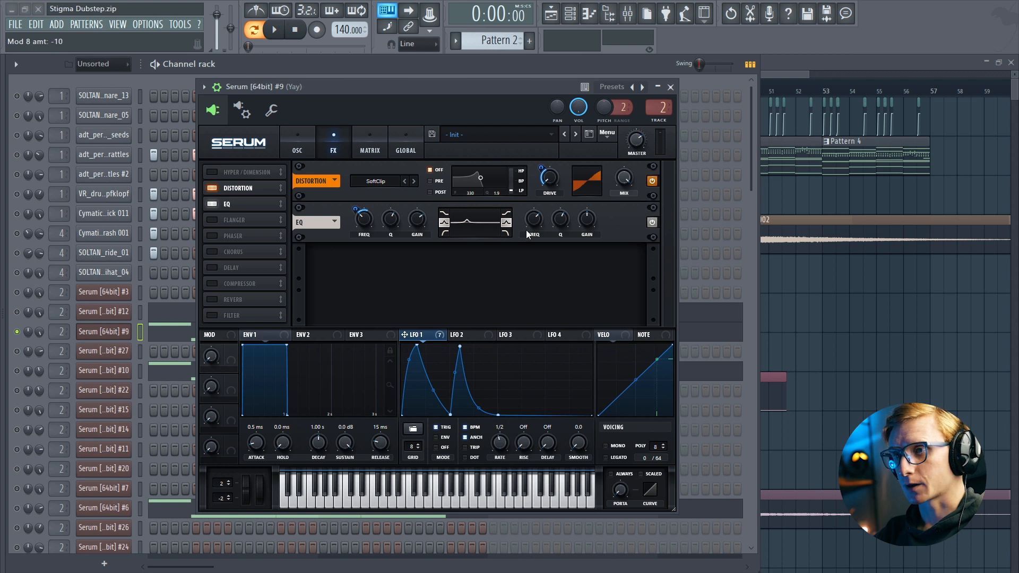
{"action": "left_click_drag", "start_coordinate": [521, 210], "coordinate": [529, 220]}
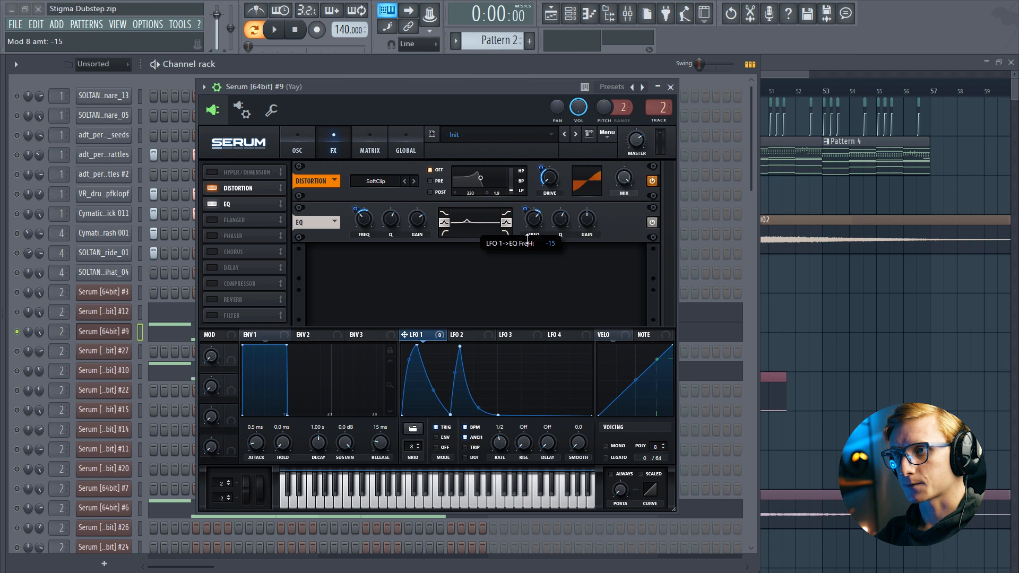
{"action": "left_click", "coordinate": [587, 223]}
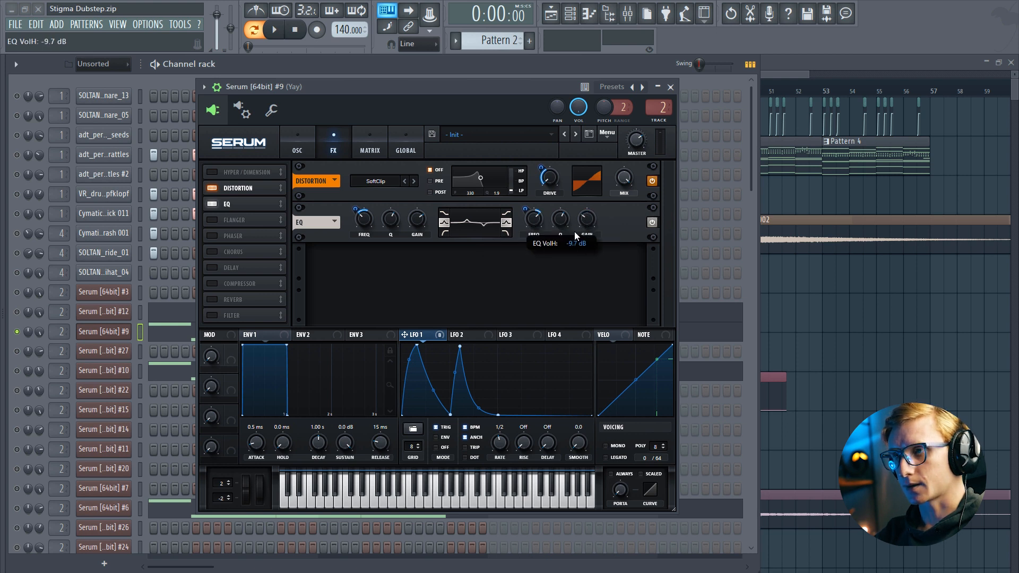
Step: Move the effects filter directly after the EQ, enable it and set its type to Misc Reverb
{"action": "left_click", "coordinate": [229, 288]}
{"action": "left_click_drag", "start_coordinate": [231, 291], "coordinate": [235, 228]}
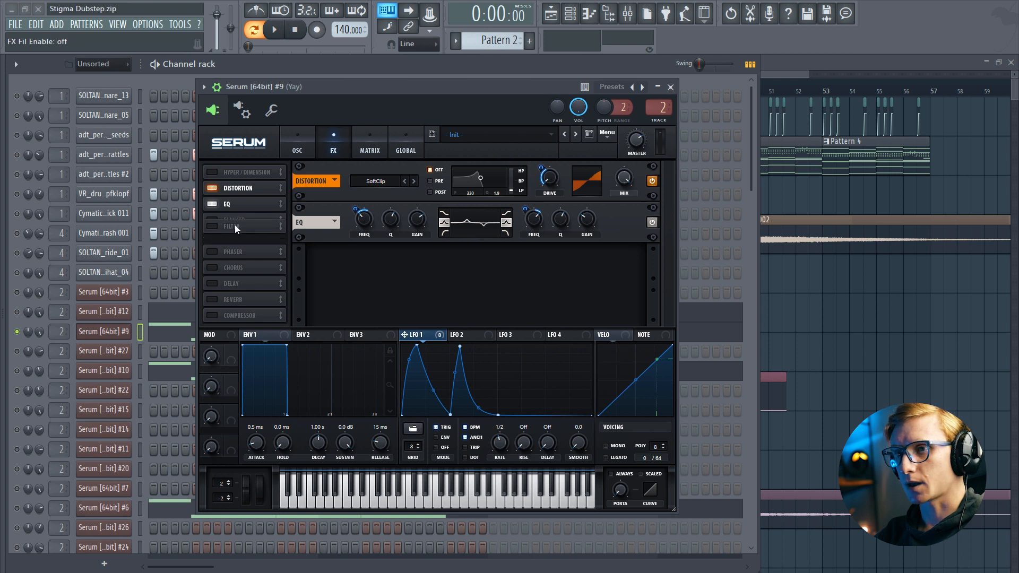
{"action": "left_click", "coordinate": [216, 221]}
{"action": "left_click", "coordinate": [378, 264]}
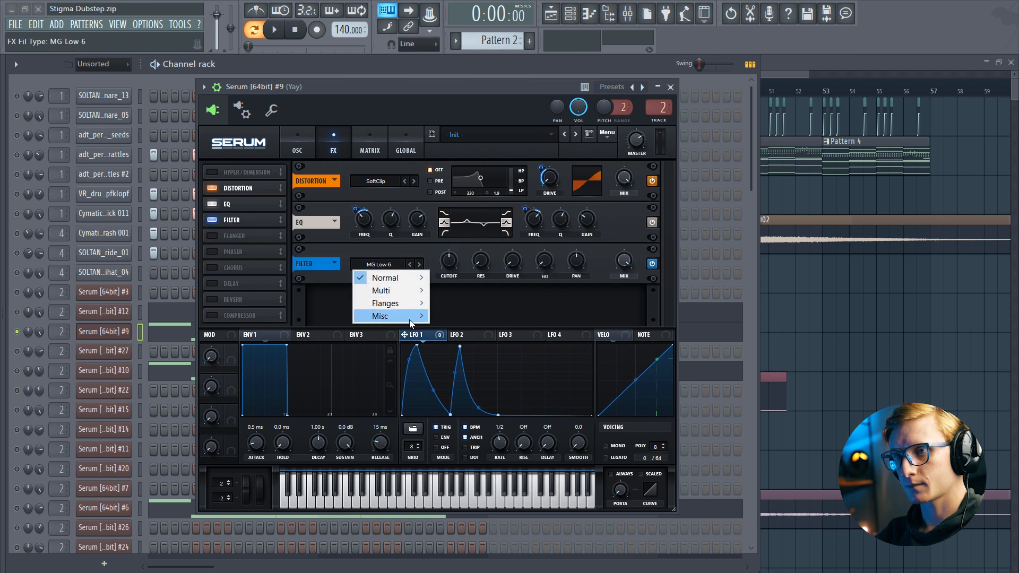
{"action": "mouse_move", "coordinate": [413, 321]}
{"action": "left_click", "coordinate": [460, 456]}
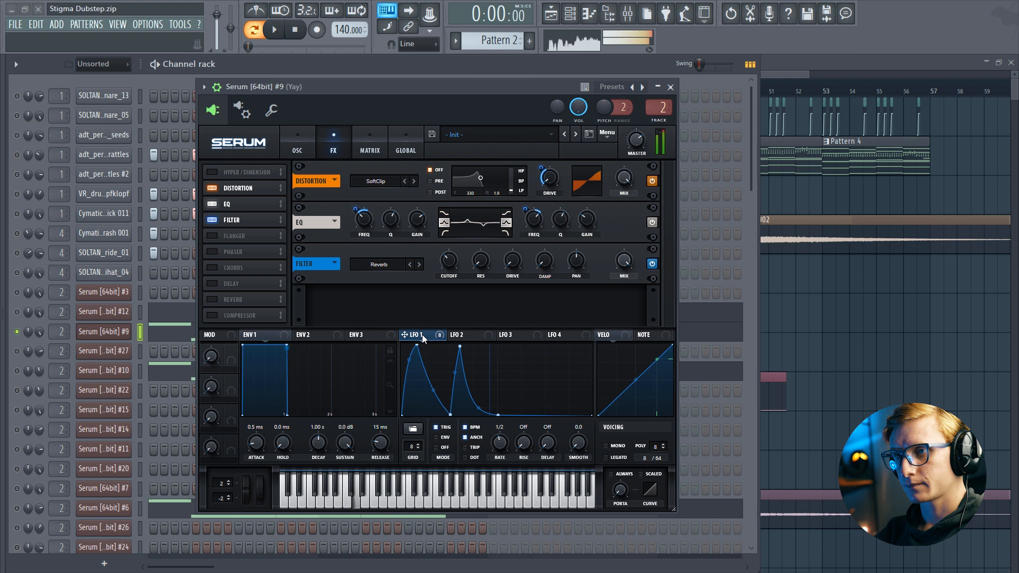
Step: Assign LFO 1 to the effects filter's cutoff with an amount of -3 and audition the sound
{"action": "left_click_drag", "start_coordinate": [422, 335], "coordinate": [440, 253]}
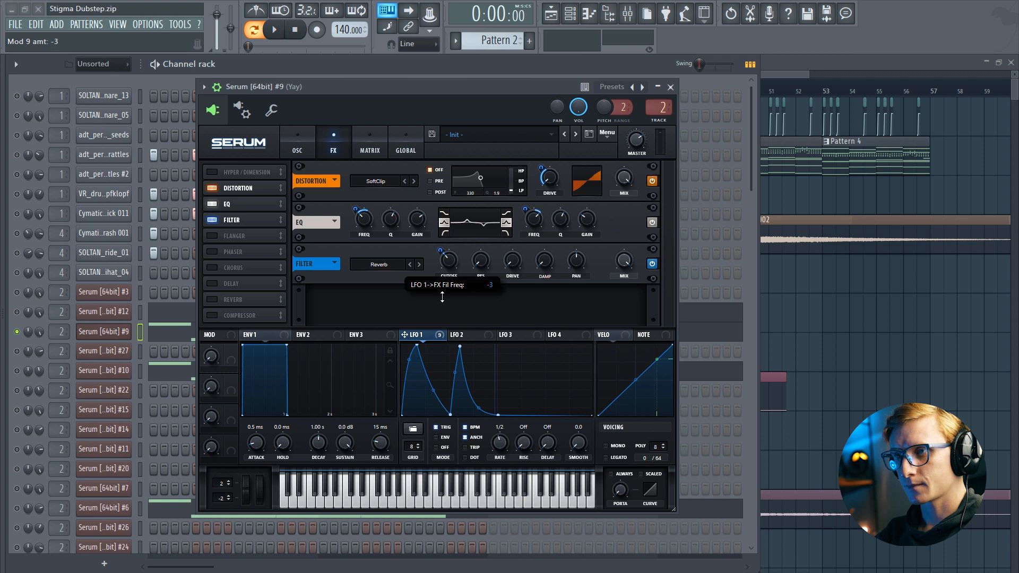
{"action": "left_click_drag", "start_coordinate": [442, 297], "coordinate": [443, 296]}
{"action": "key", "text": "x"}
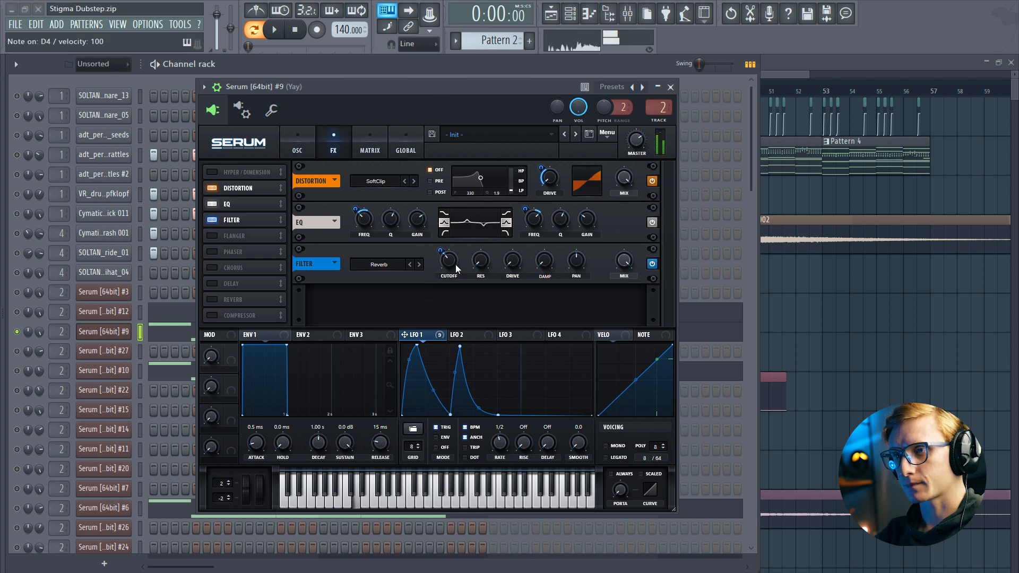
Step: Assign LFO 1 to the effects filter's resonance with an amount of about 47 and audition the result
{"action": "left_click_drag", "start_coordinate": [416, 335], "coordinate": [431, 296]}
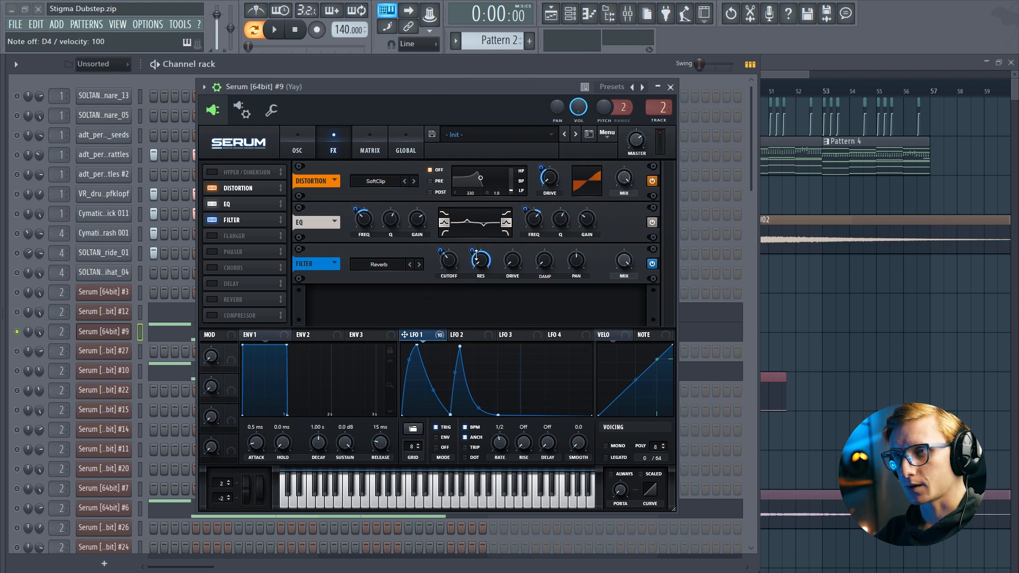
{"action": "left_click_drag", "start_coordinate": [470, 251], "coordinate": [472, 287]}
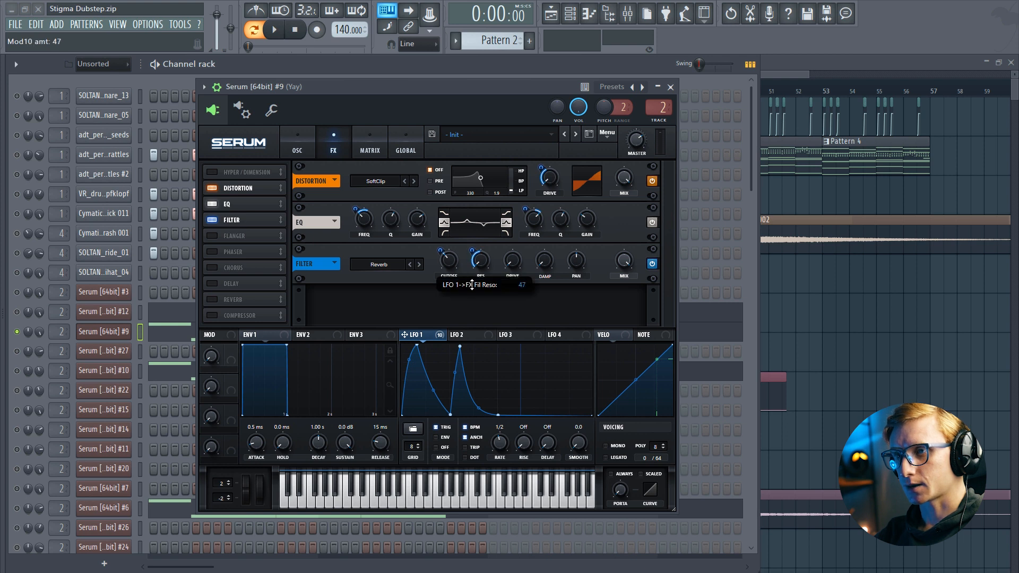
{"action": "key", "text": "x"}
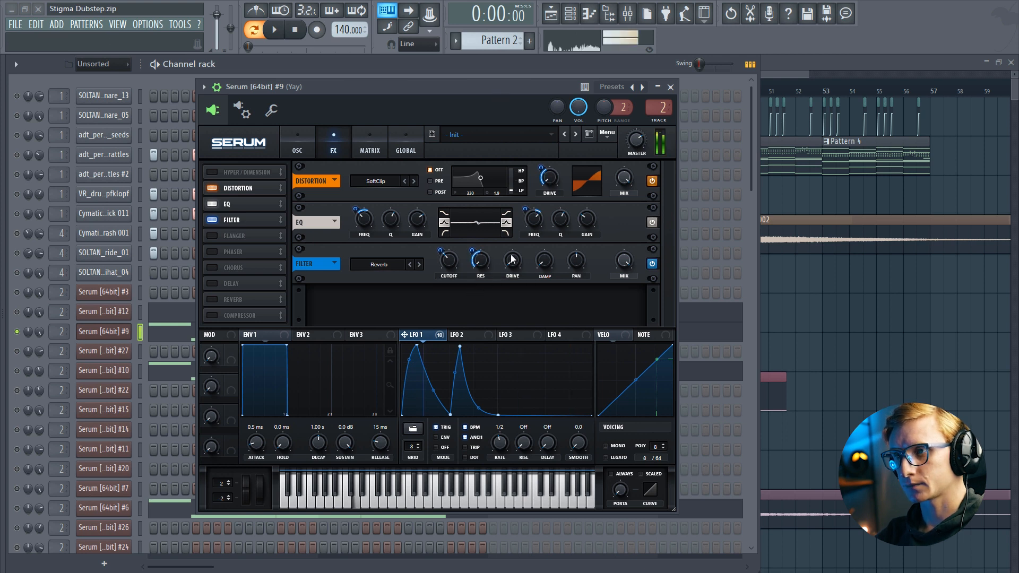
{"action": "left_click_drag", "start_coordinate": [472, 251], "coordinate": [472, 260]}
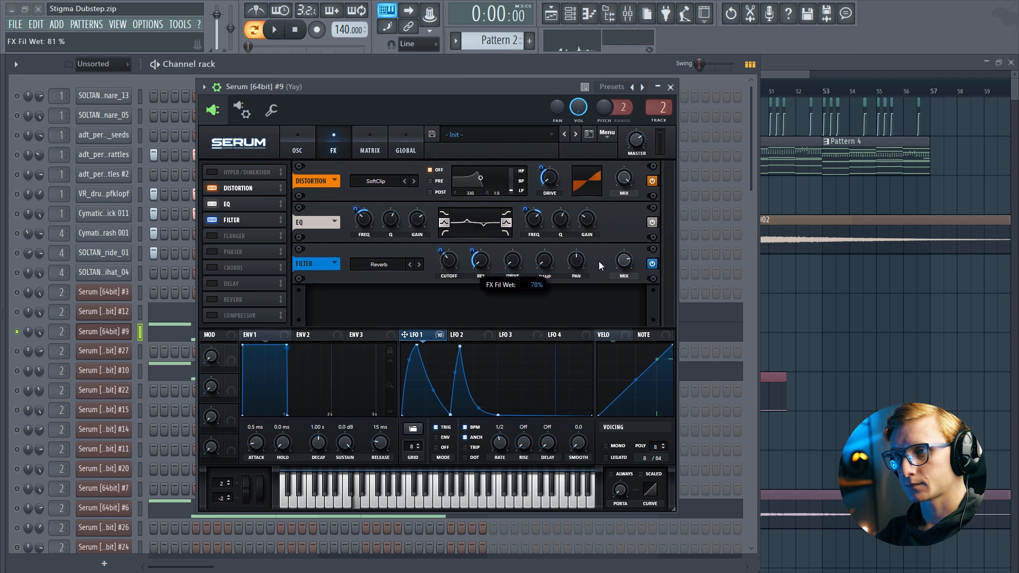
Step: Set the effects filter's mix to 51% and compare the sound with the filter bypassed and enabled
{"action": "left_click_drag", "start_coordinate": [623, 262], "coordinate": [622, 322]}
{"action": "left_click", "coordinate": [653, 264]}
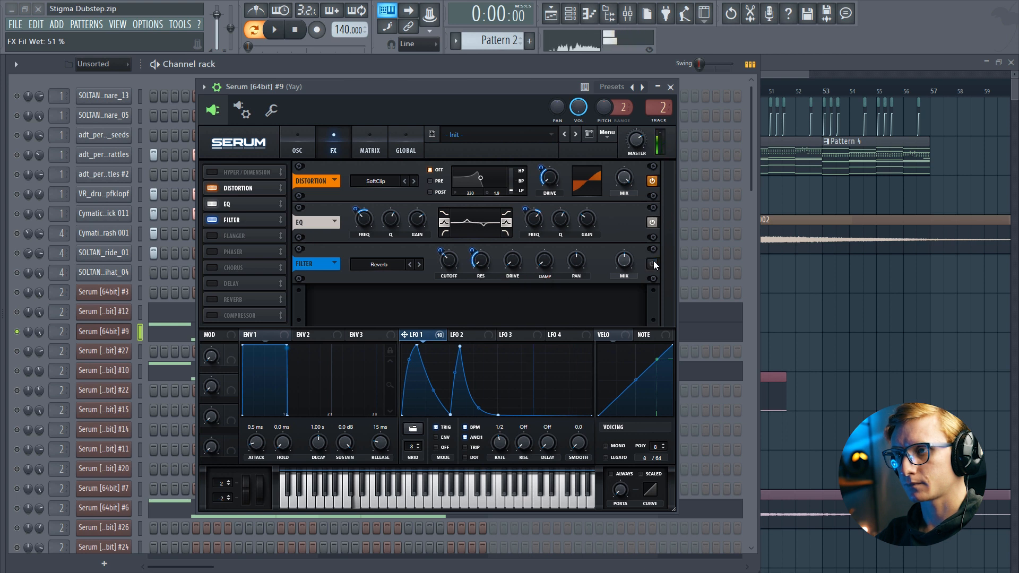
{"action": "left_click", "coordinate": [653, 263]}
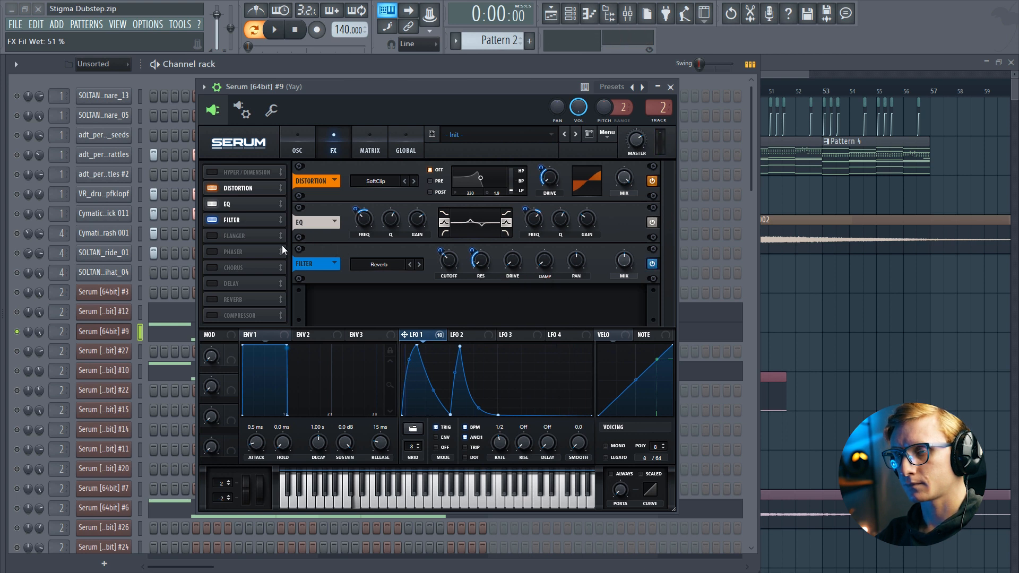
Step: Enable the compressor after the effects filter with 9.6 dB gain and Multiband on, and slightly lower the filter's mix
{"action": "left_click", "coordinate": [215, 316]}
{"action": "left_click_drag", "start_coordinate": [221, 319], "coordinate": [232, 239]}
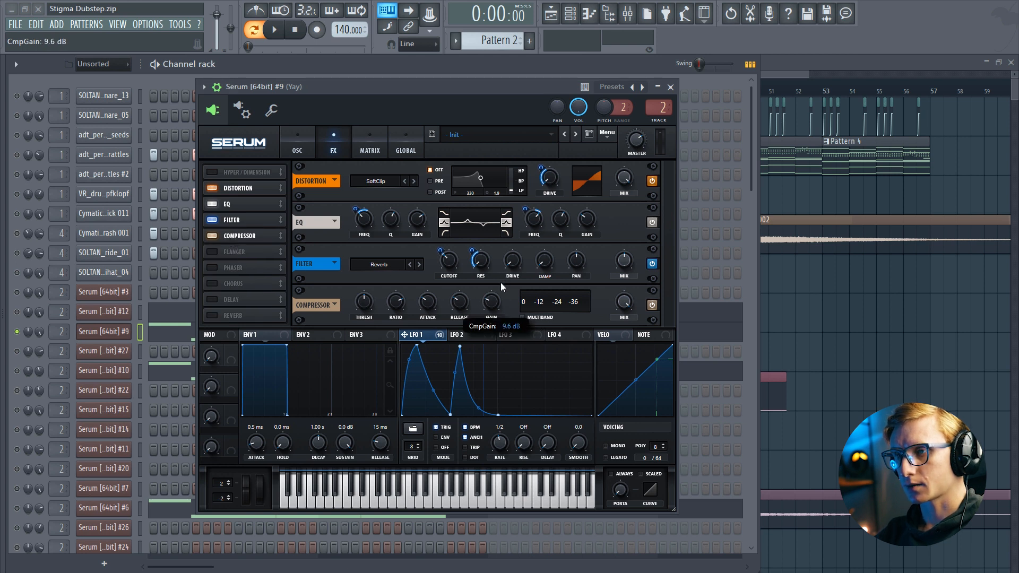
{"action": "left_click", "coordinate": [523, 318]}
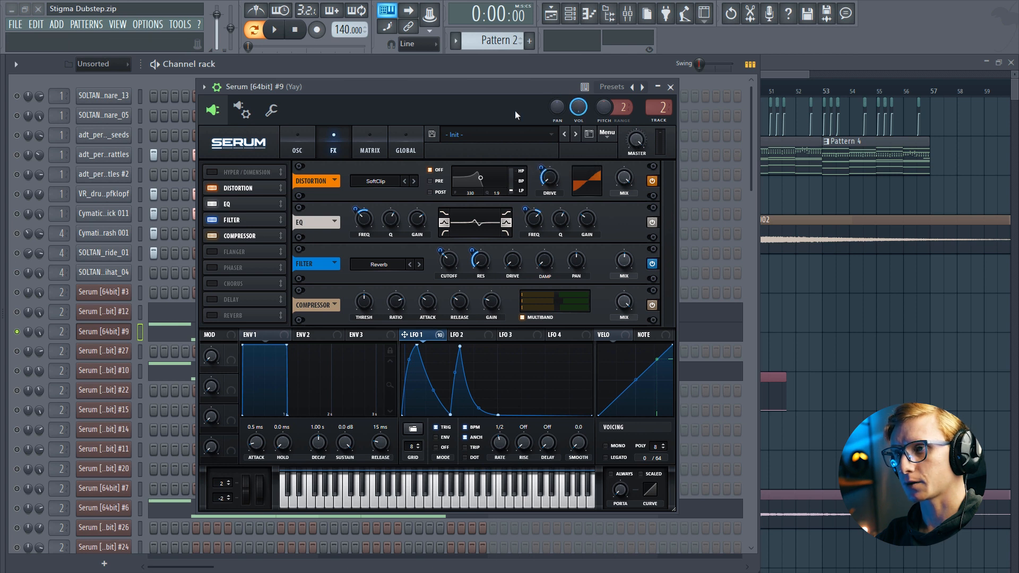
{"action": "key", "text": "x"}
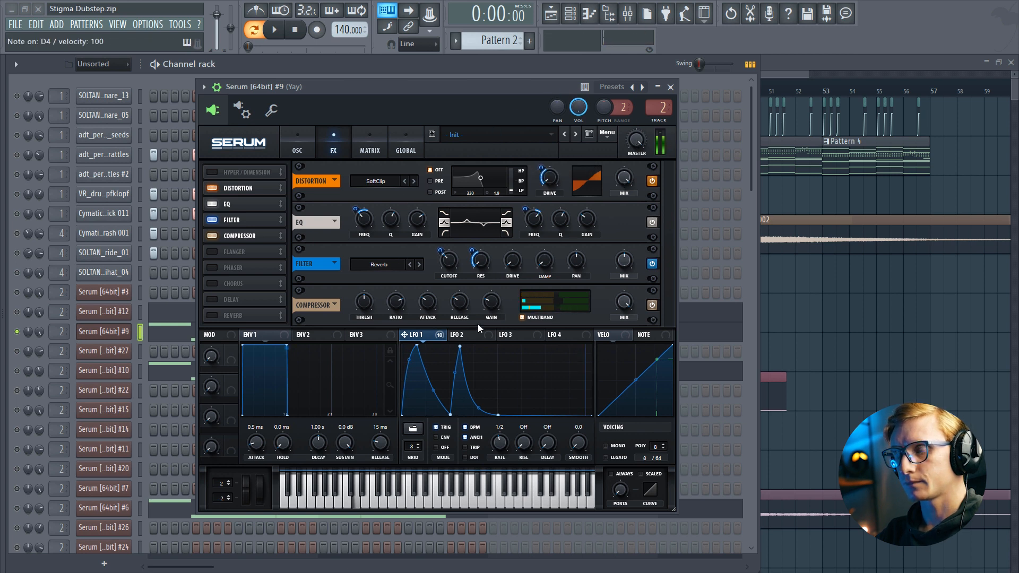
{"action": "mouse_move", "coordinate": [620, 269]}
{"action": "left_mouse_down"}
{"action": "mouse_move", "coordinate": [616, 327]}
{"action": "mouse_move", "coordinate": [610, 203]}
{"action": "mouse_move", "coordinate": [603, 260]}
{"action": "left_mouse_up"}
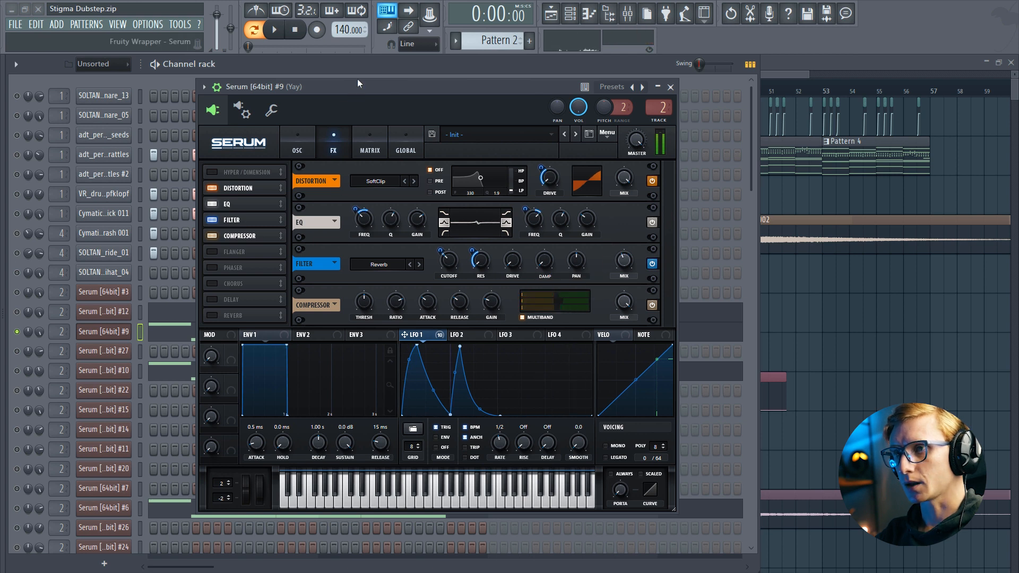
Step: Enable the noise oscillator with the BrightWhite sample, set its level to 0% and modulate that level with LFO 1
{"action": "left_click", "coordinate": [312, 139]}
{"action": "left_click", "coordinate": [209, 237]}
{"action": "left_click", "coordinate": [249, 251]}
{"action": "mouse_move", "coordinate": [249, 265]}
{"action": "left_click", "coordinate": [334, 317]}
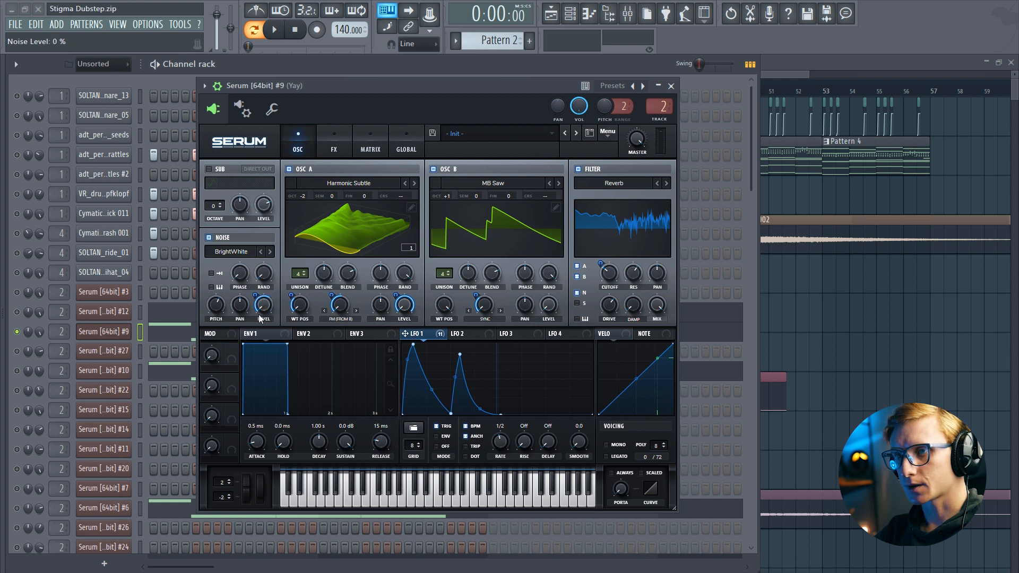
{"action": "left_click_drag", "start_coordinate": [258, 314], "coordinate": [256, 303]}
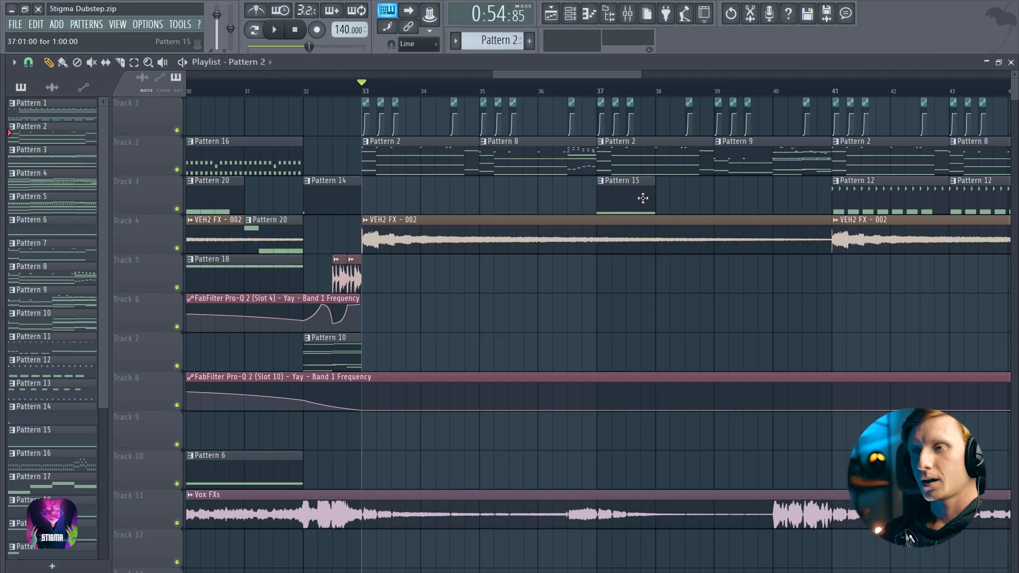
Step: Play the arrangement from bar 32 and look through the Serum channels in the channel rack
{"action": "scroll", "coordinate": [536, 207], "scroll_direction": "right", "scroll_amount": 2}
{"action": "left_click", "coordinate": [204, 89]}
{"action": "scroll", "coordinate": [239, 134], "scroll_direction": "right", "scroll_amount": 1}
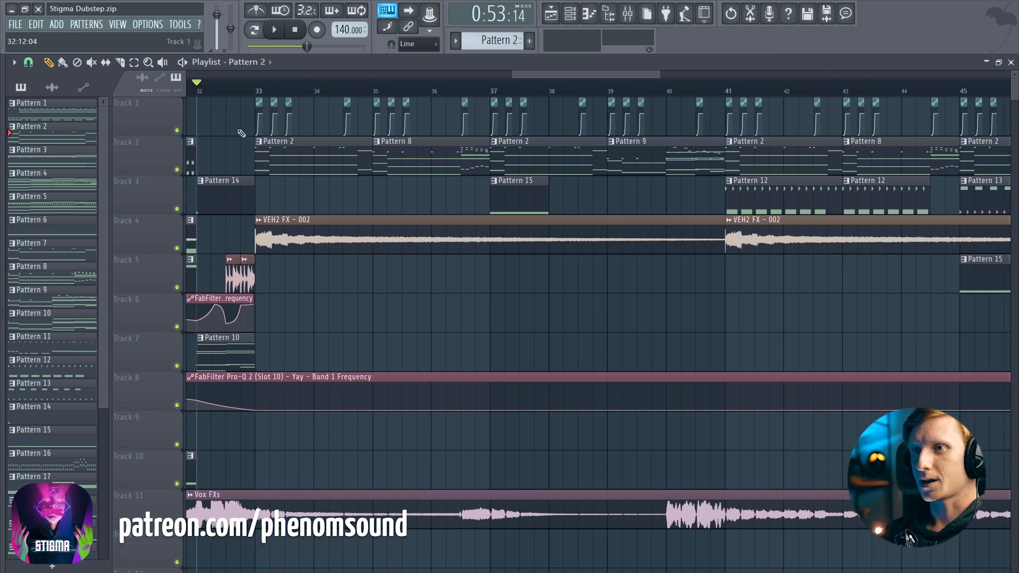
{"action": "key", "text": "space"}
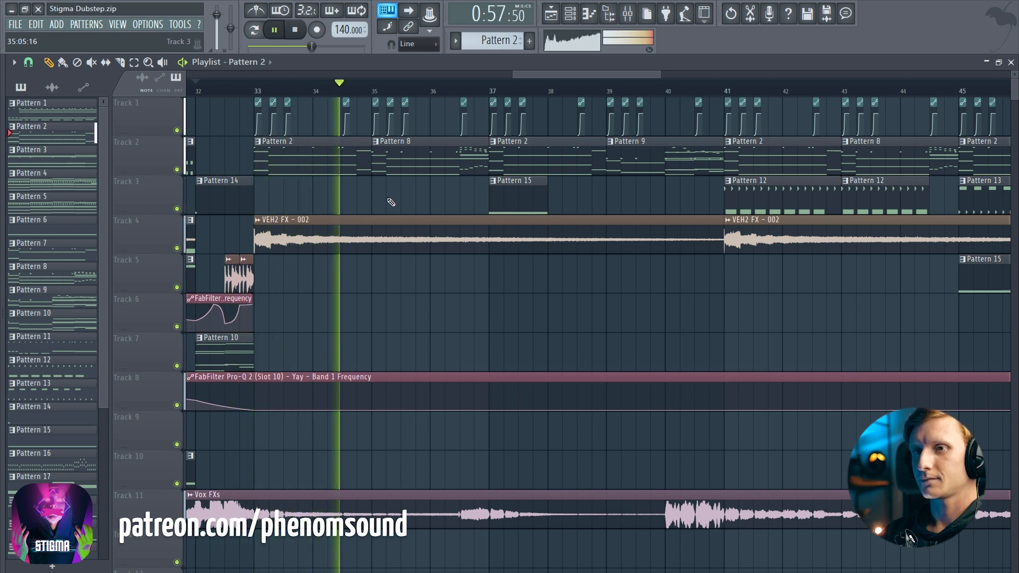
{"action": "key", "text": "F6"}
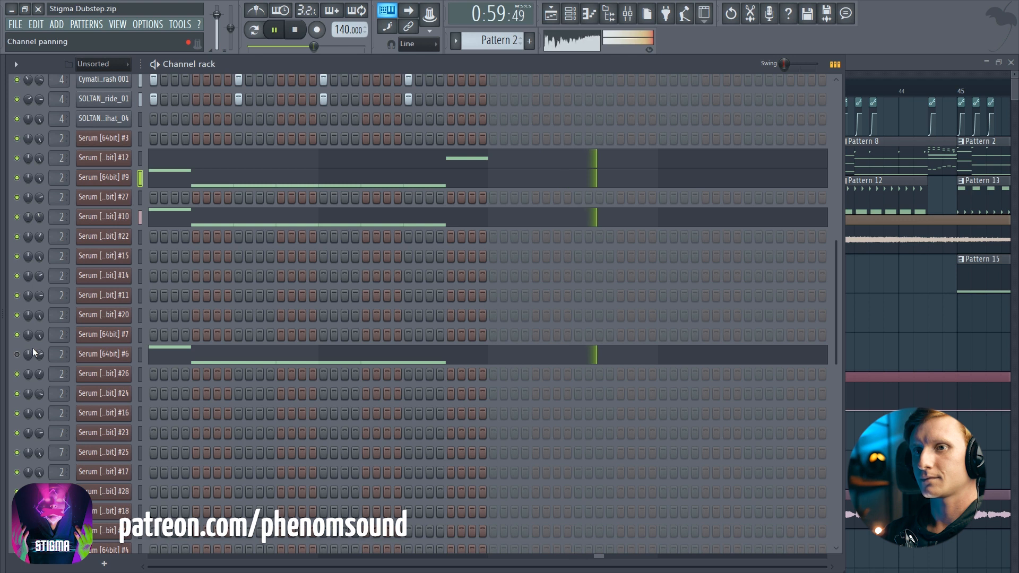
{"action": "scroll", "coordinate": [228, 399], "scroll_direction": "down", "scroll_amount": 3}
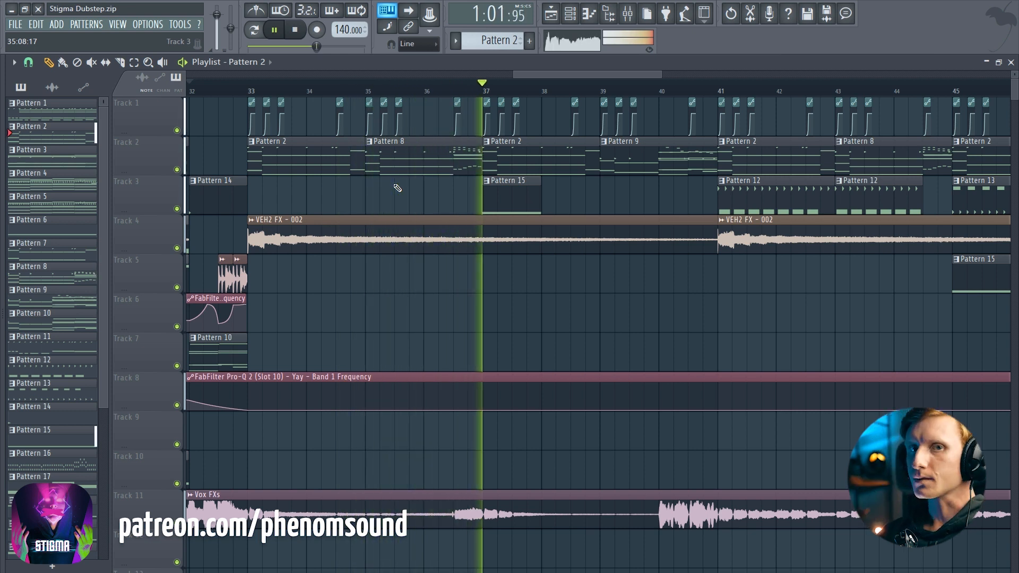
{"action": "key", "text": "space"}
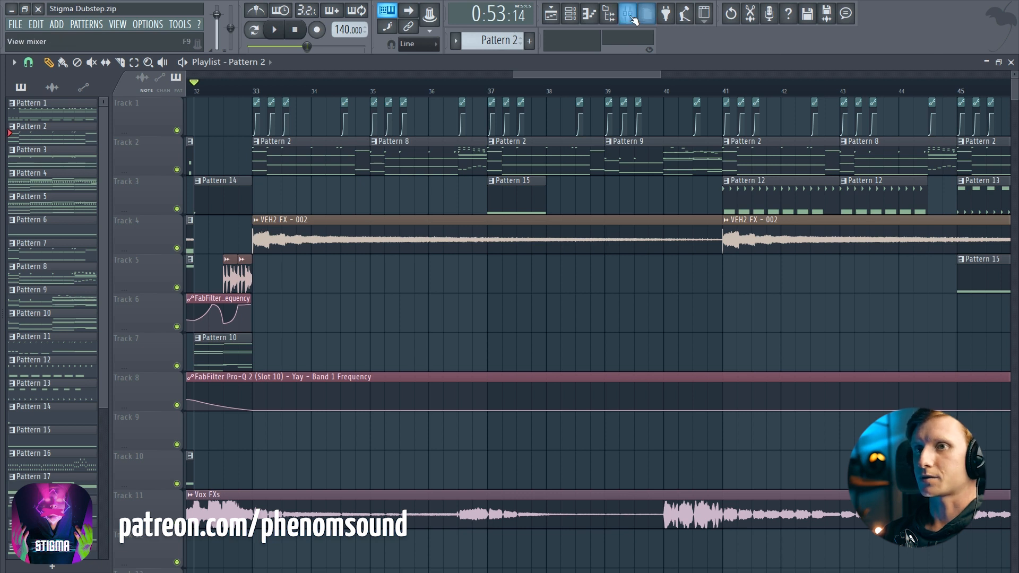
Step: Replay the start of the drop from bar 32 and check the mixer
{"action": "key", "text": "space"}
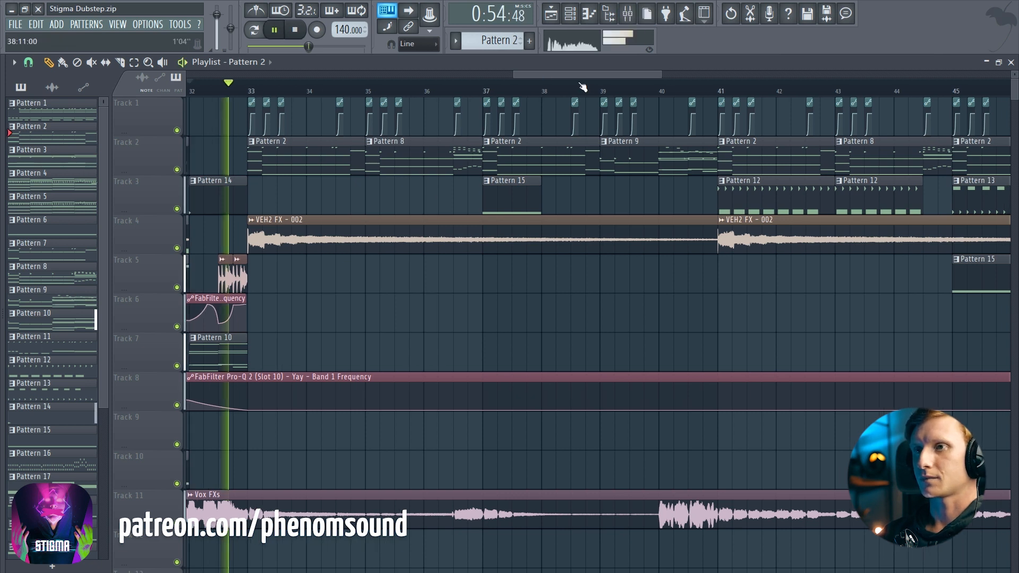
{"action": "left_click", "coordinate": [627, 16]}
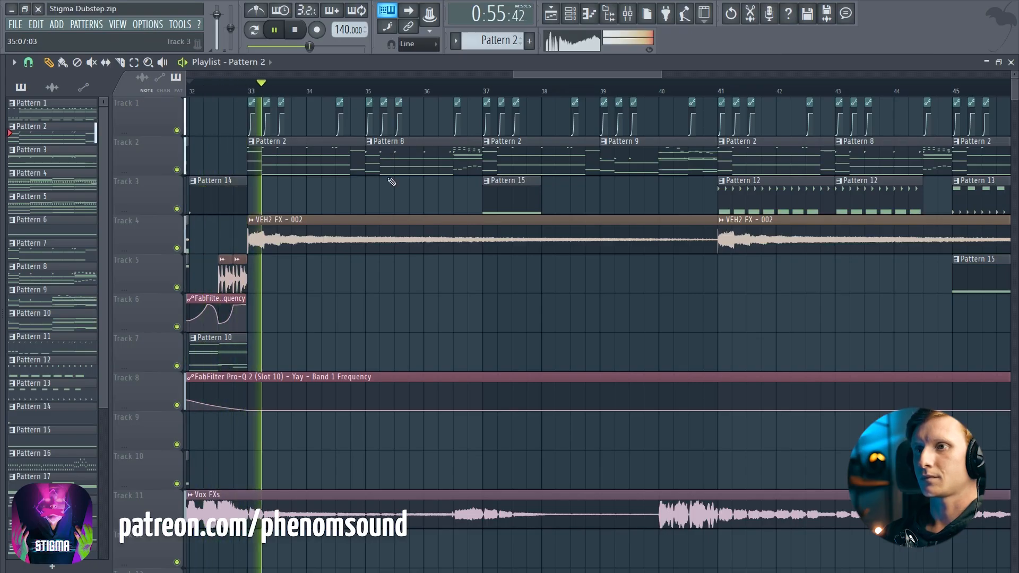
{"action": "key", "text": "space"}
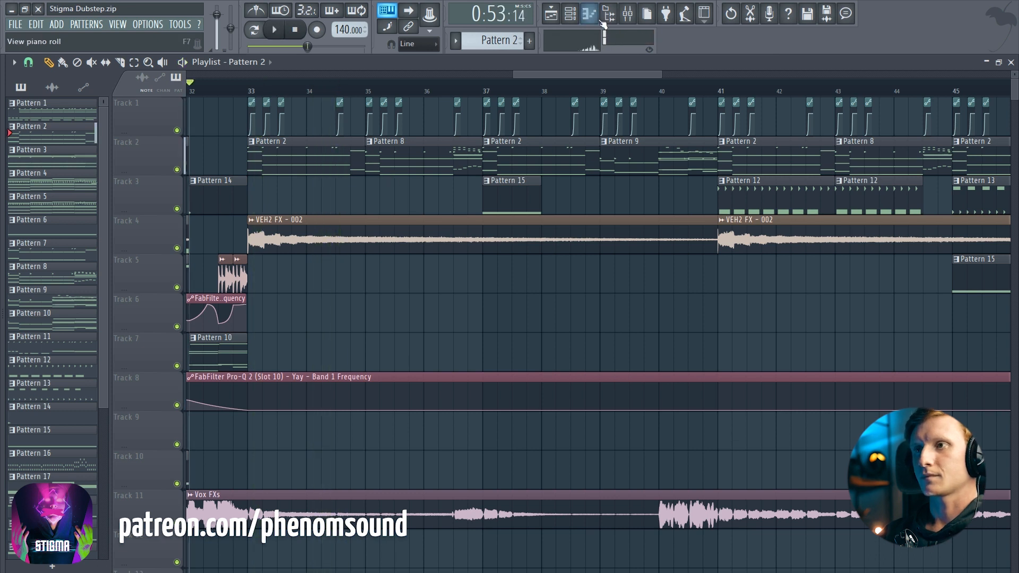